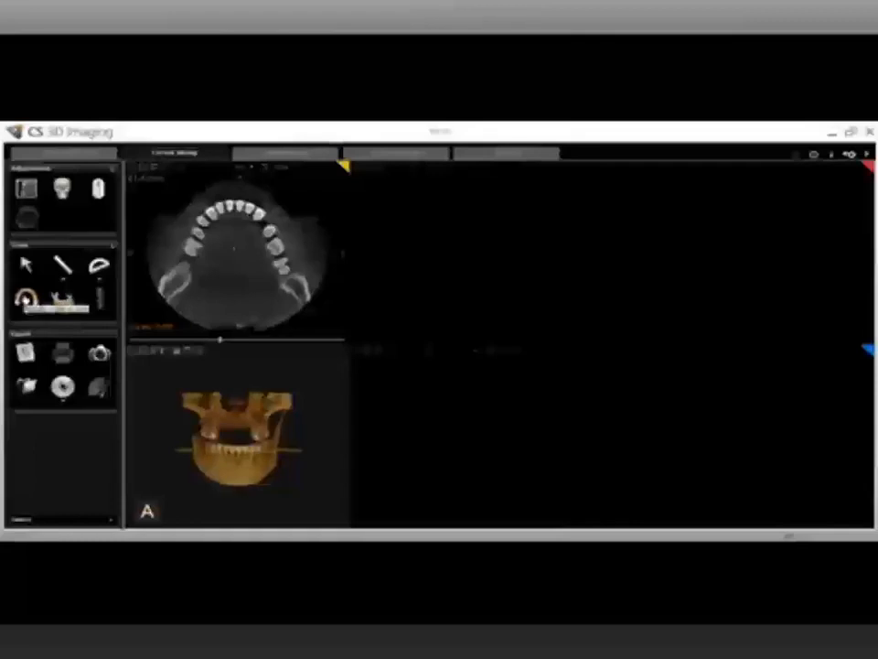
# - Trace the panoramic arch curve along the whole mandible on a lower axial slice, from one posterior end through the midline to the other
pyautogui.click(25, 297)
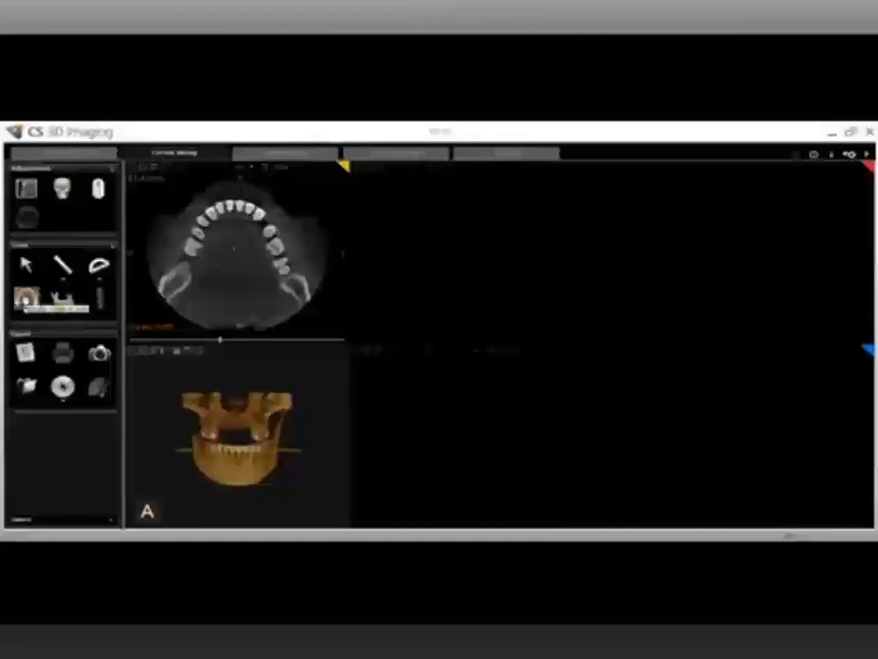
pyautogui.click(26, 300)
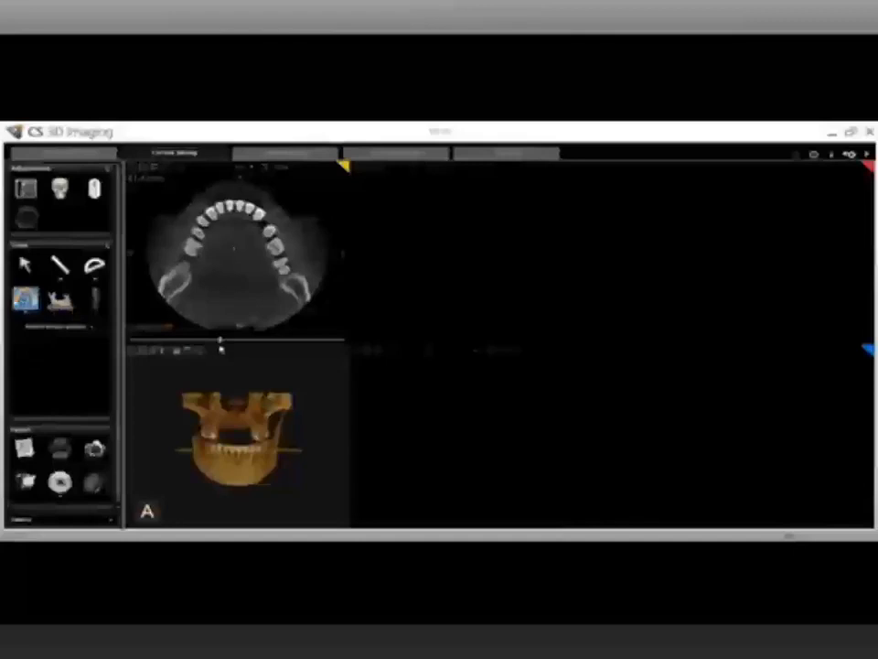
pyautogui.moveTo(220, 341); pyautogui.dragTo(186, 353)
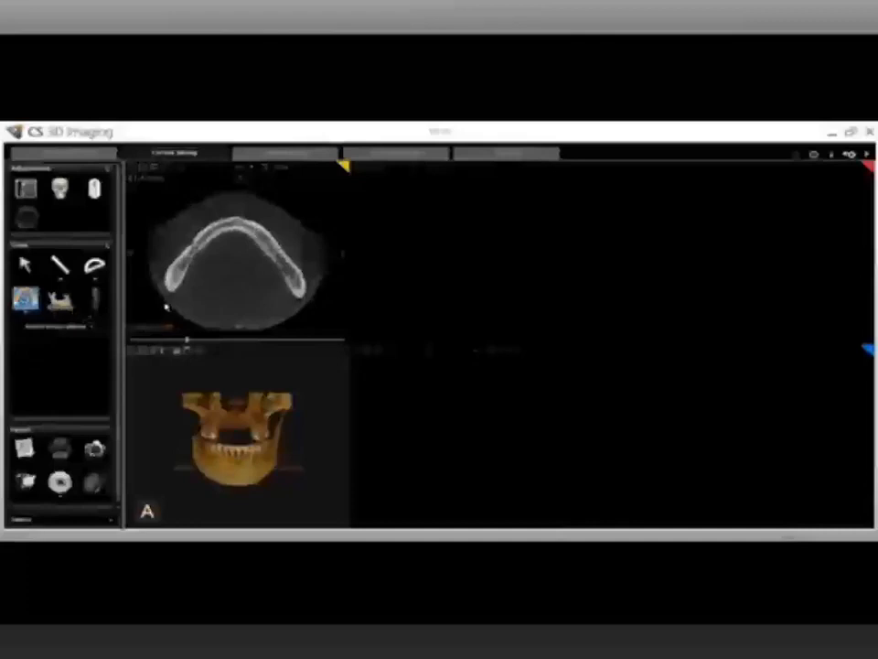
pyautogui.click(172, 295)
pyautogui.click(178, 281)
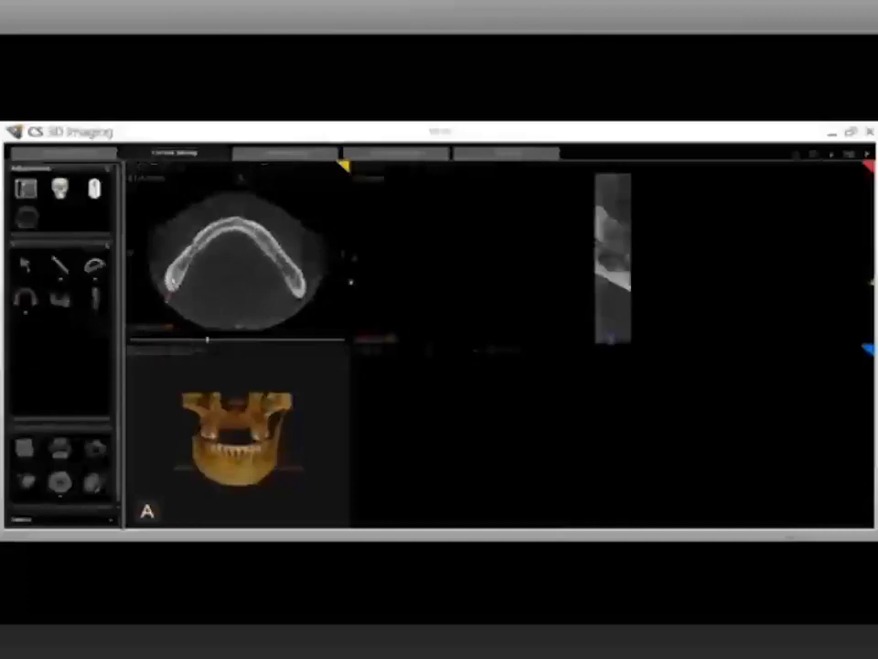
pyautogui.click(190, 264)
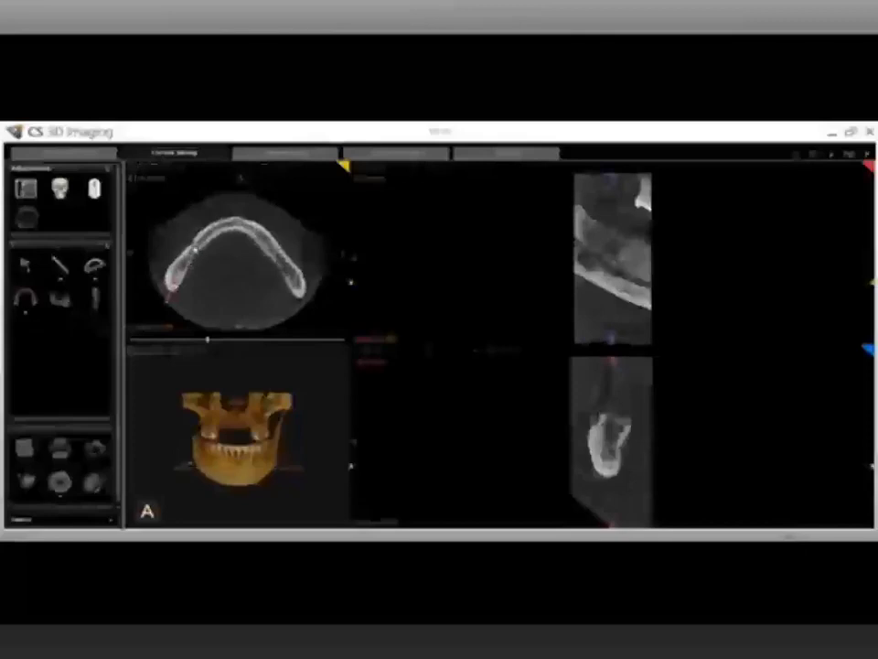
pyautogui.click(218, 236)
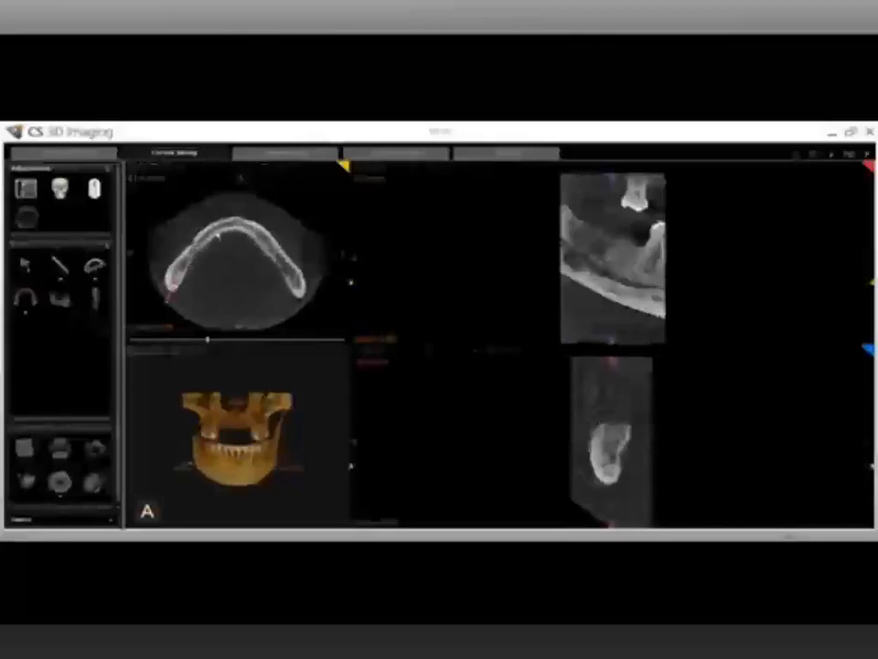
pyautogui.click(236, 222)
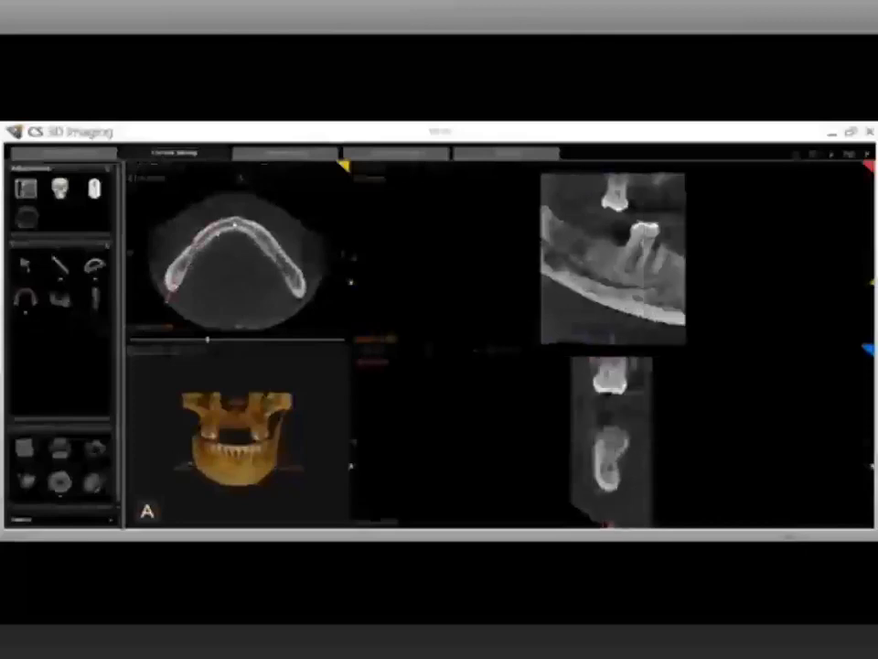
pyautogui.click(235, 223)
pyautogui.click(253, 231)
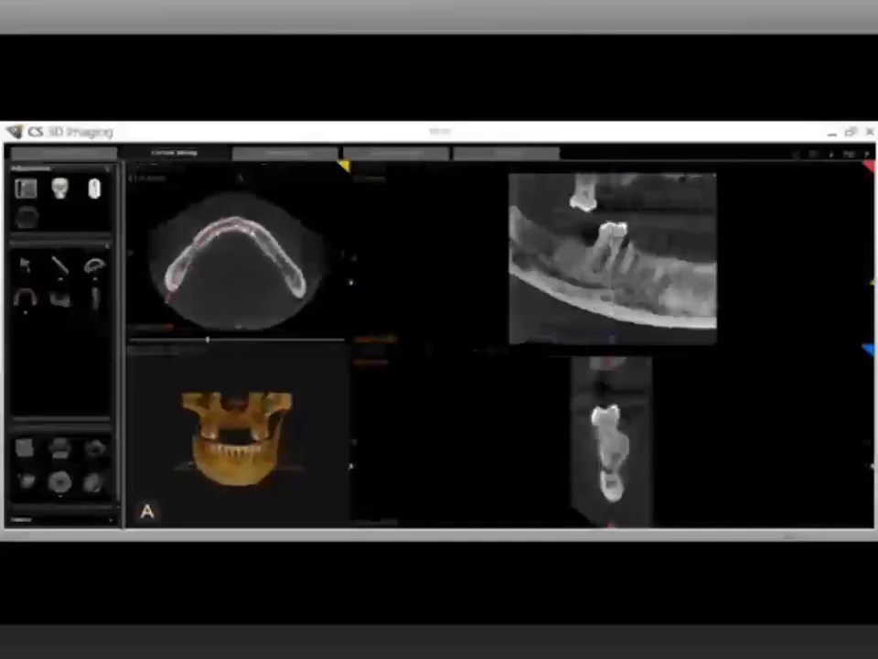
pyautogui.scroll(5, 254, 233)
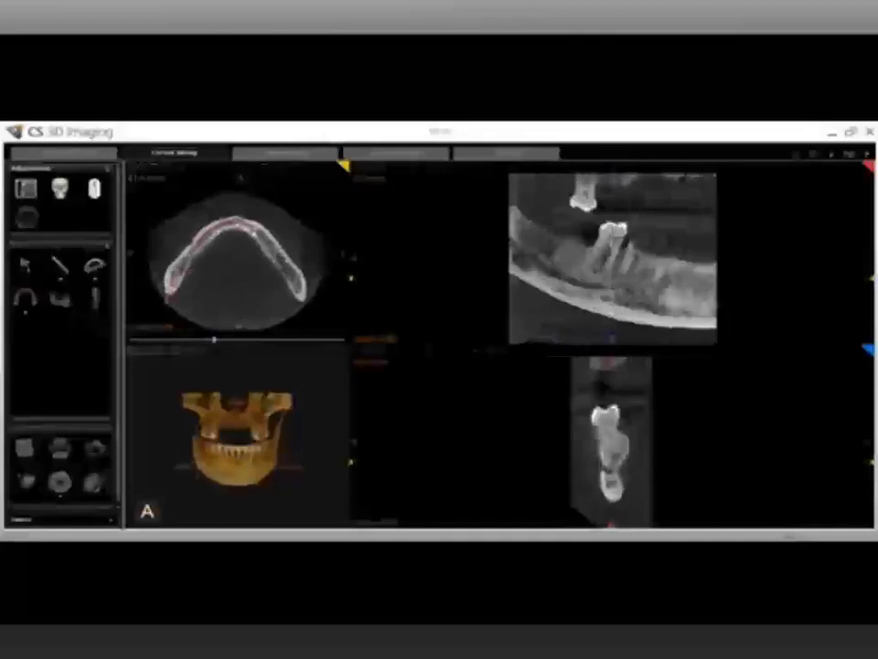
pyautogui.scroll(4, 253, 234)
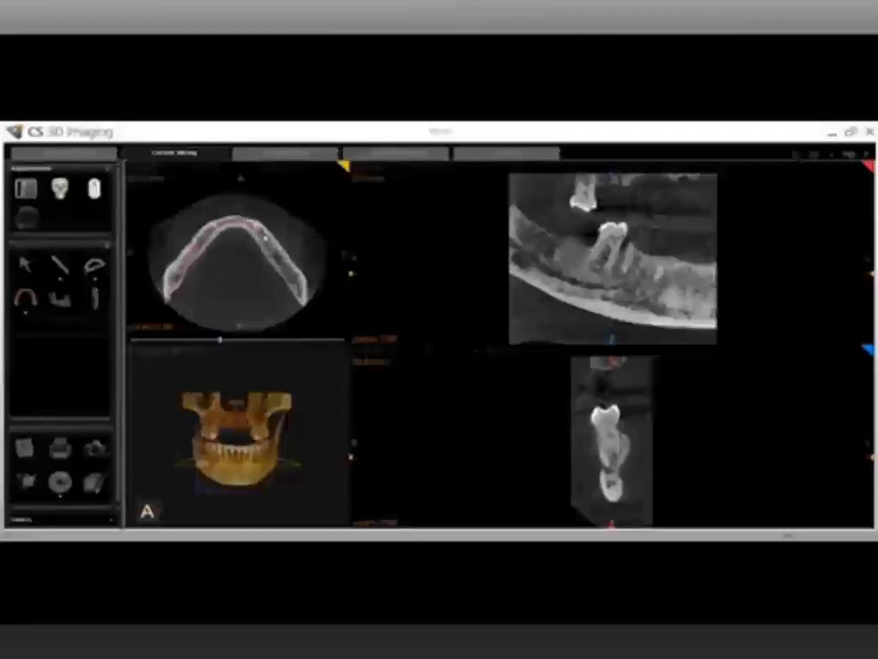
pyautogui.click(265, 241)
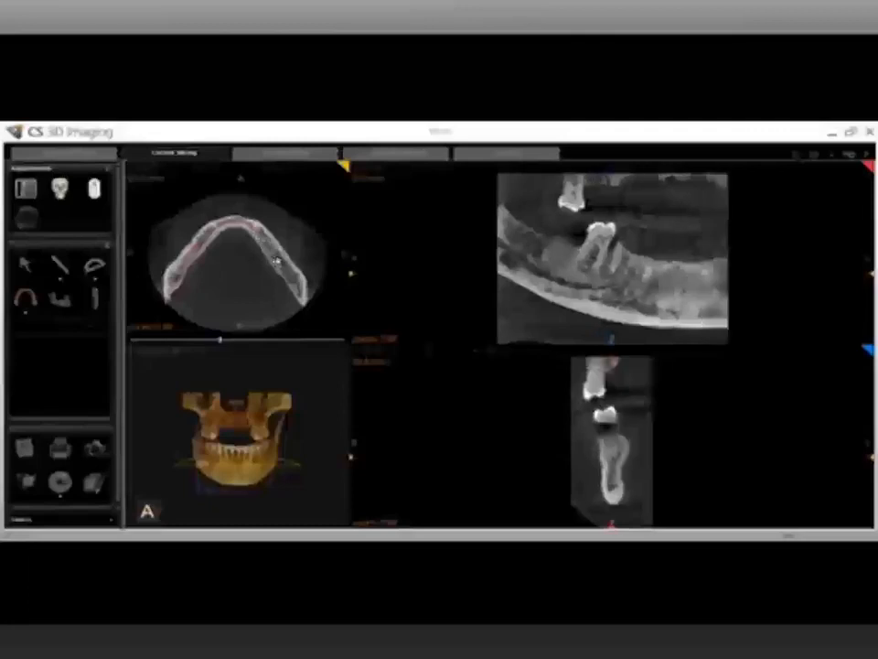
pyautogui.click(294, 288)
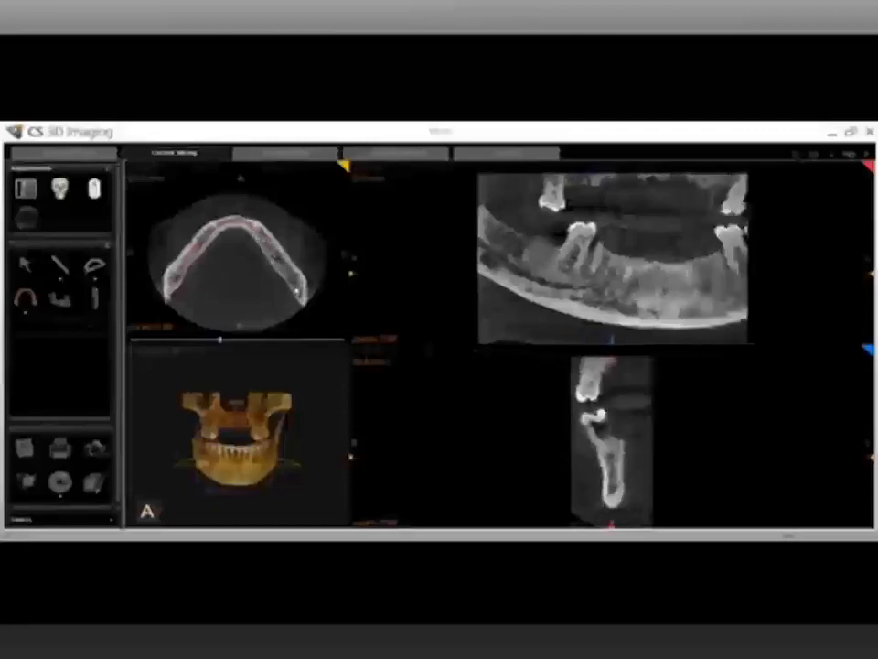
pyautogui.click(309, 313)
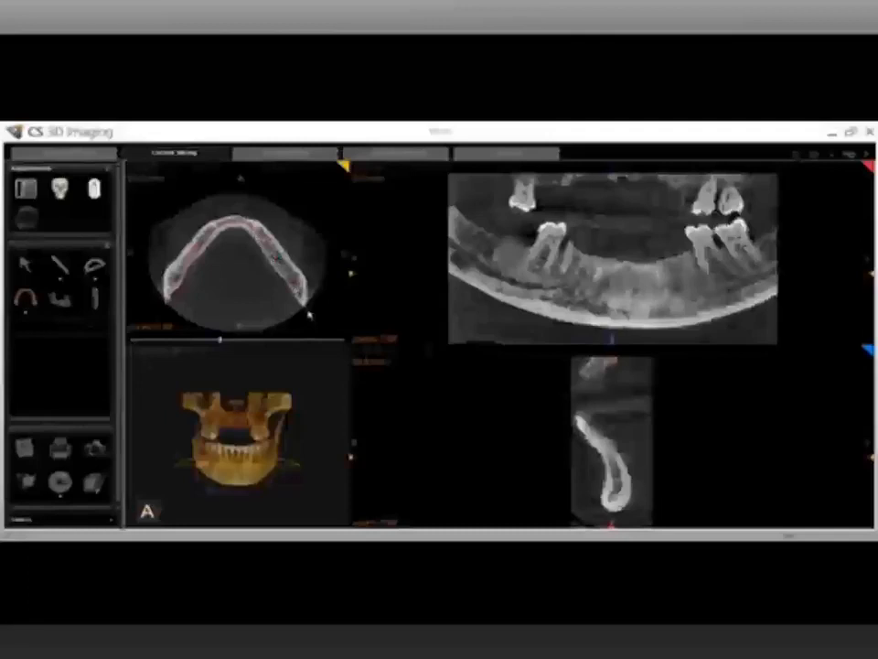
pyautogui.doubleClick(309, 315)
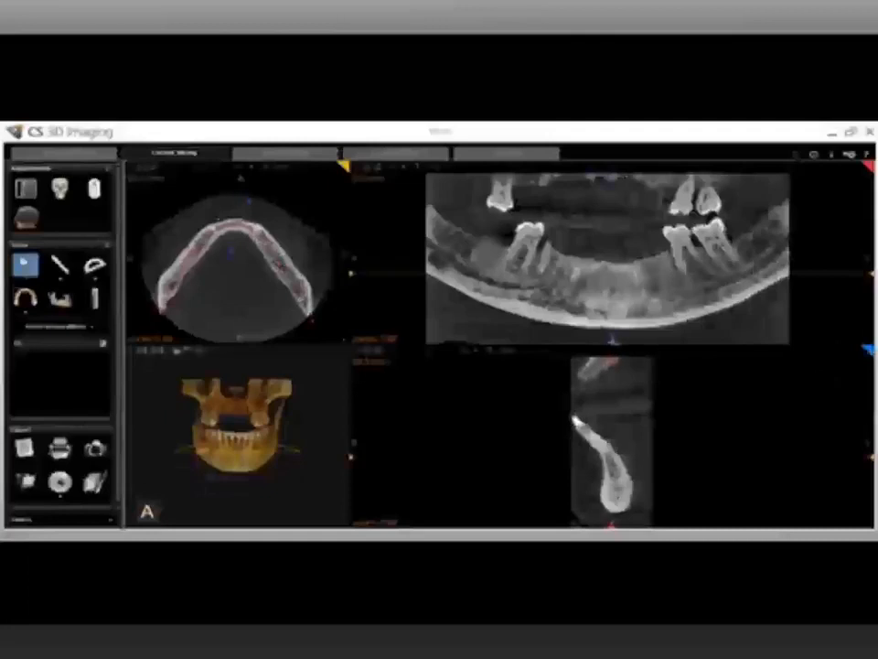
# - Trace the mandibular nerve canal from its foramen near the premolars on the cross-section back to the posterior end of the panoramic view
pyautogui.moveTo(614, 342)
pyautogui.mouseDown()
pyautogui.moveTo(633, 345)
pyautogui.moveTo(592, 349)
pyautogui.mouseUp()
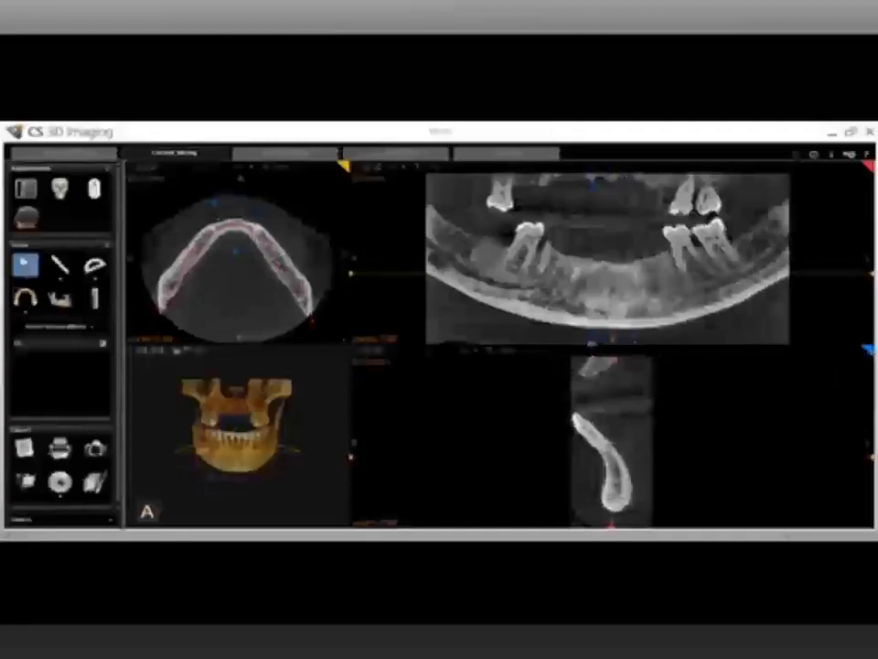
pyautogui.moveTo(593, 344)
pyautogui.mouseDown()
pyautogui.moveTo(545, 352)
pyautogui.moveTo(530, 364)
pyautogui.mouseUp()
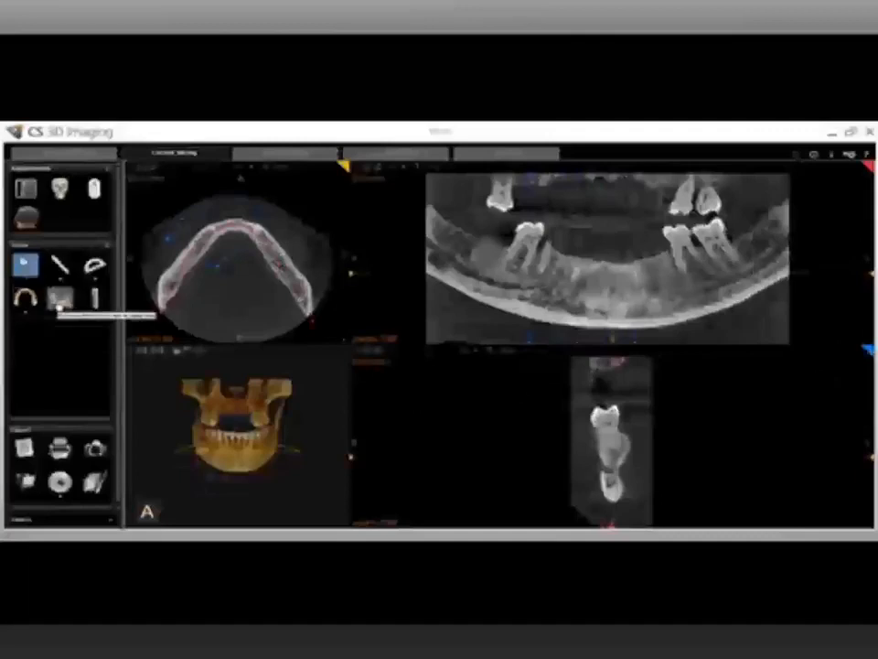
pyautogui.click(58, 299)
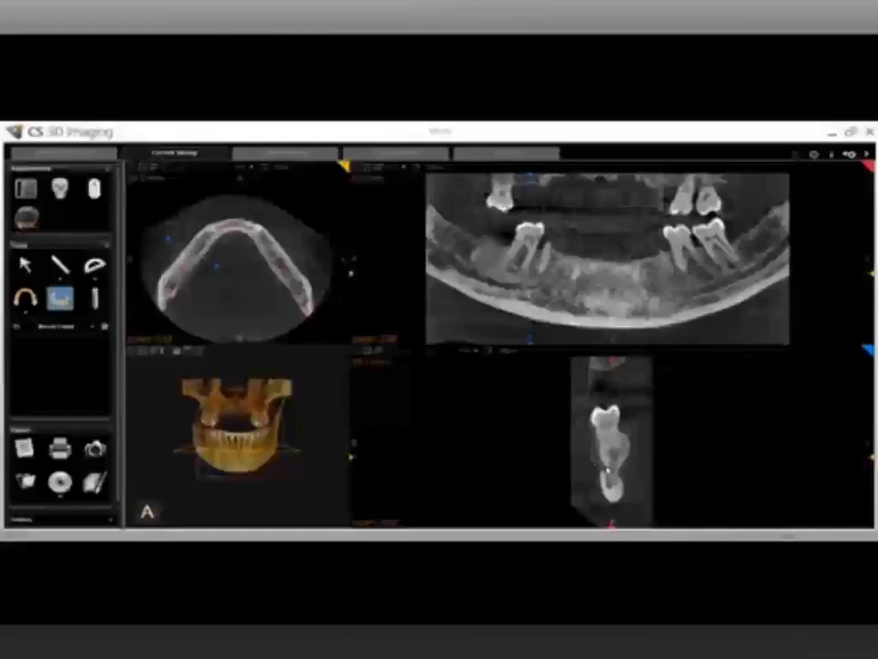
pyautogui.click(608, 470)
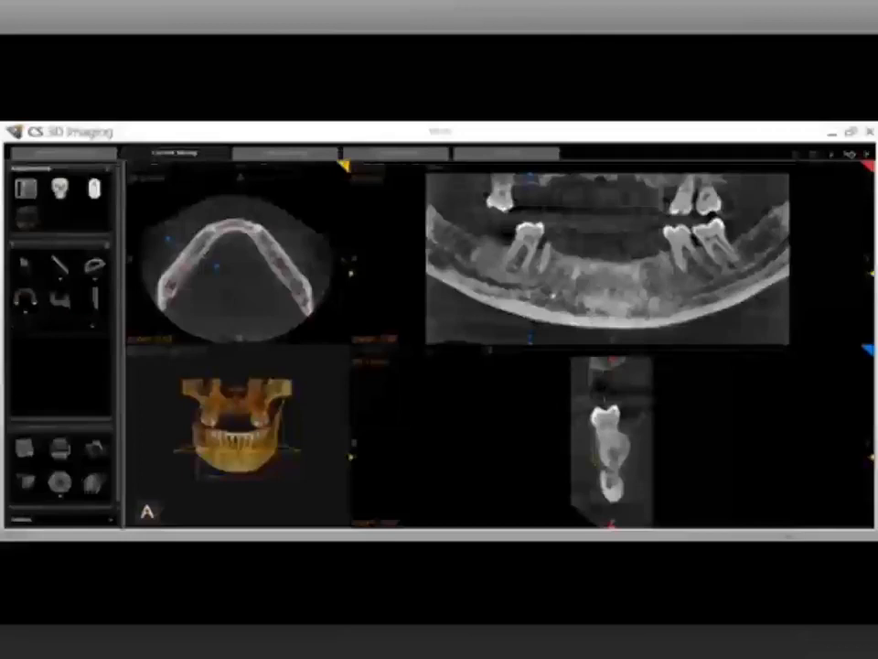
pyautogui.scroll(-2, 553, 296)
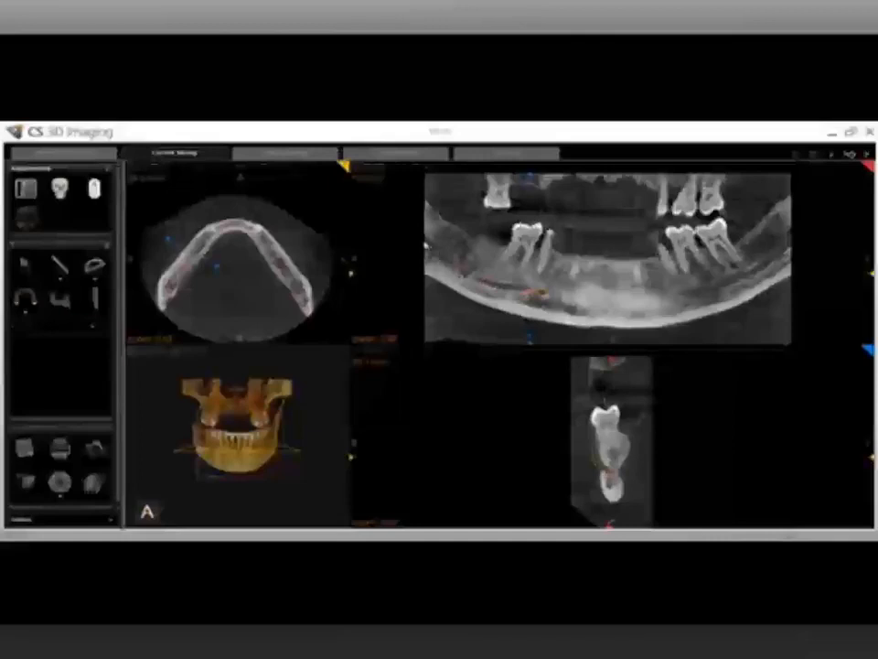
pyautogui.doubleClick(426, 245)
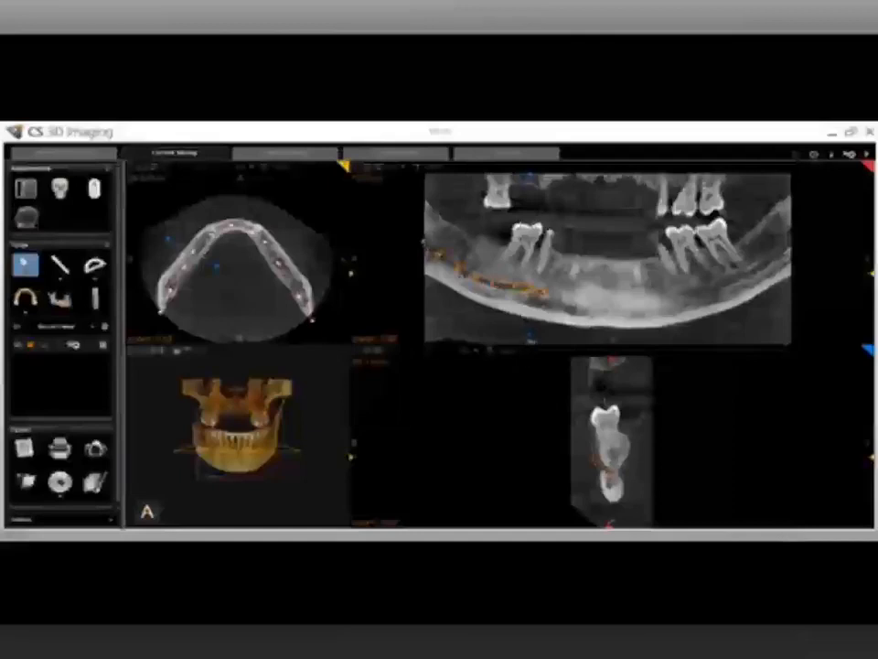
# - Check the nerve tracing through successive cross-sections and settle on the edentulous site behind the last lower molar
pyautogui.scroll(-6, 611, 441)
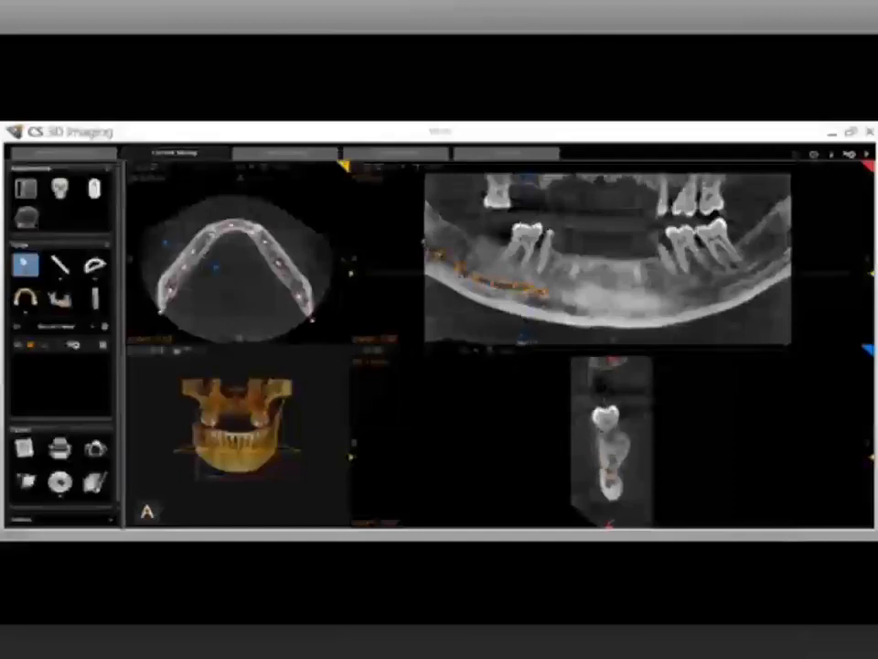
pyautogui.scroll(-4, 611, 441)
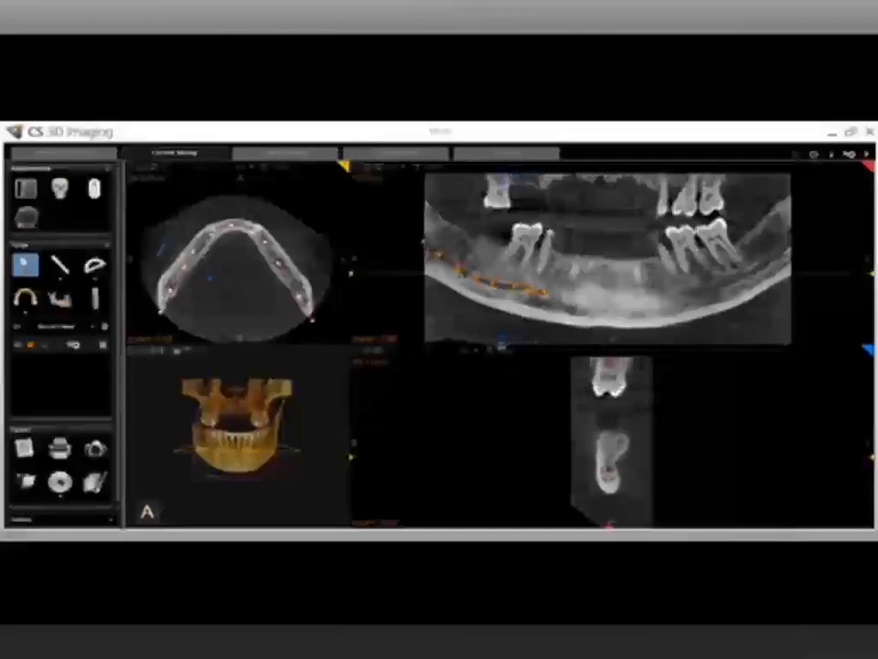
pyautogui.scroll(-4, 611, 441)
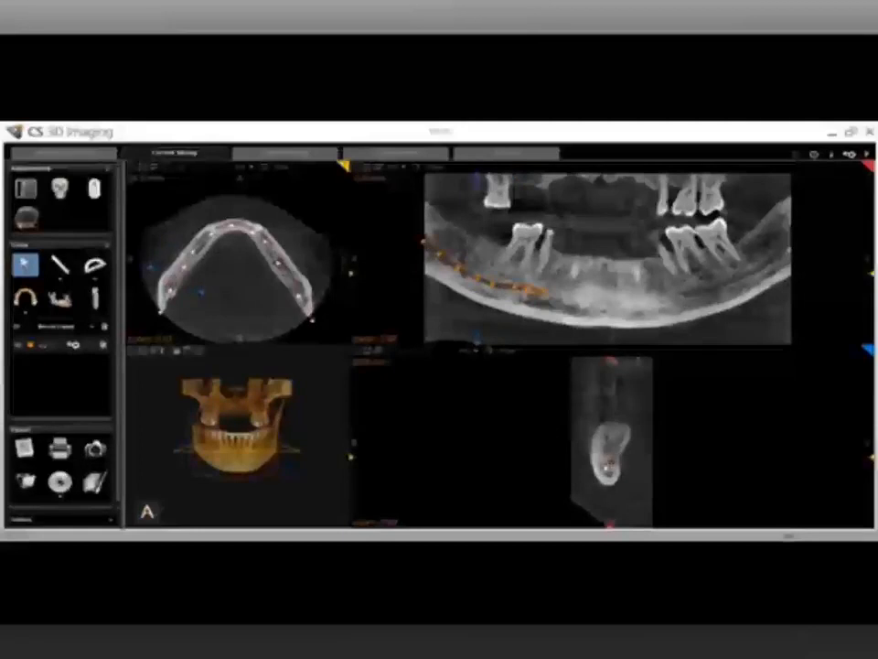
pyautogui.scroll(-4, 611, 441)
pyautogui.scroll(5, 611, 441)
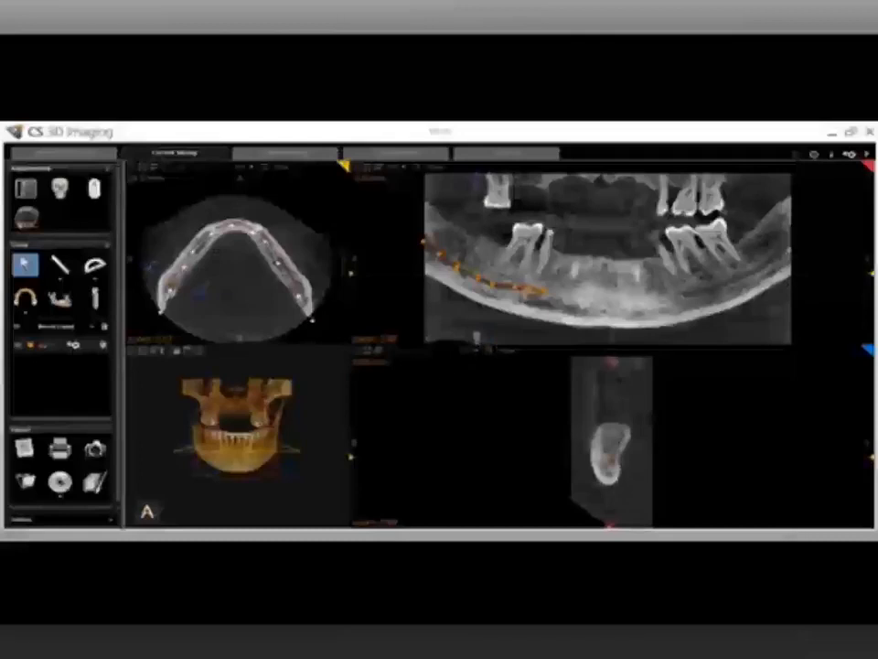
pyautogui.moveTo(477, 338); pyautogui.dragTo(439, 331)
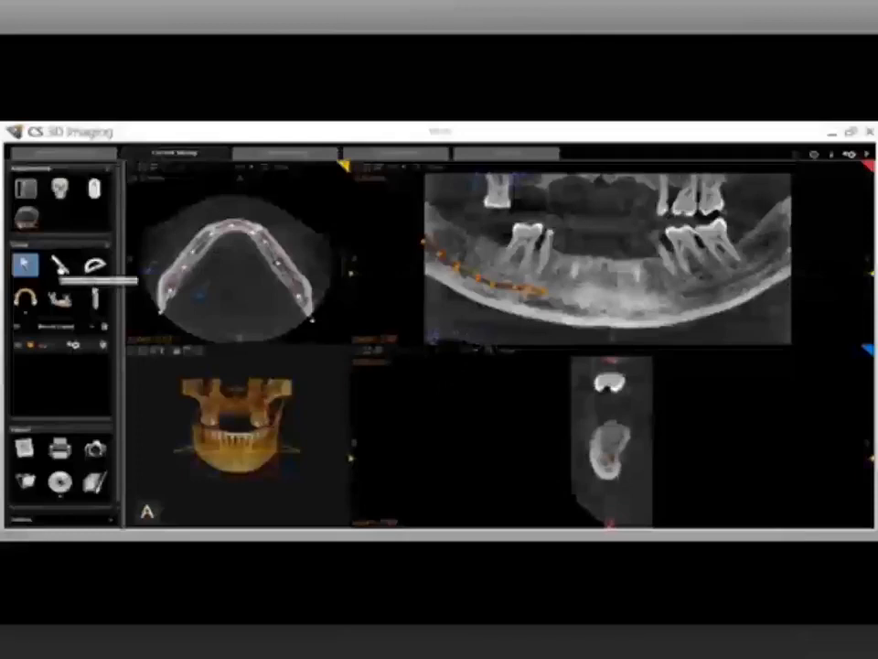
# - Measure the bone height on the cross-section from the ridge crest down to the traced nerve canal
pyautogui.click(60, 265)
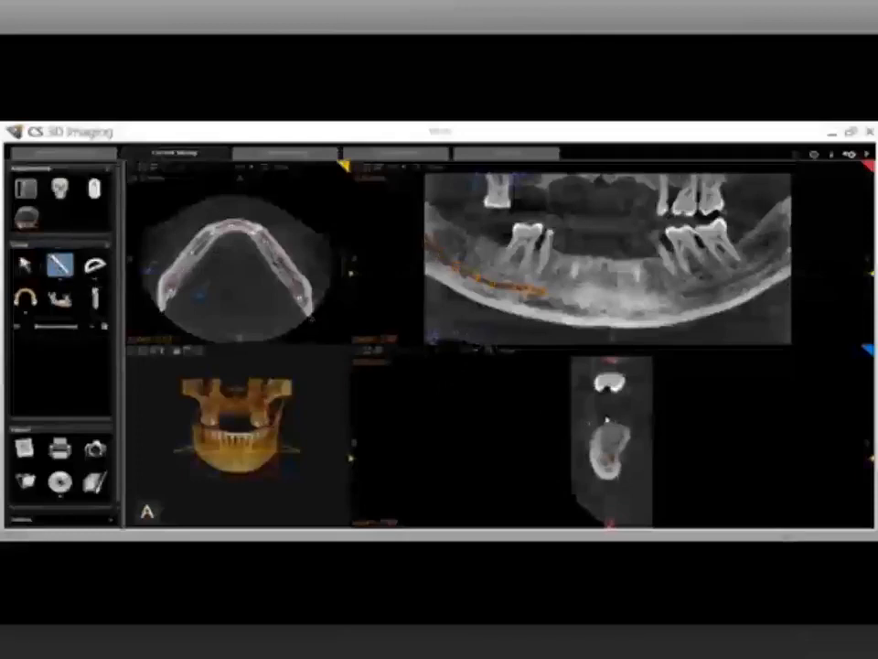
pyautogui.click(612, 421)
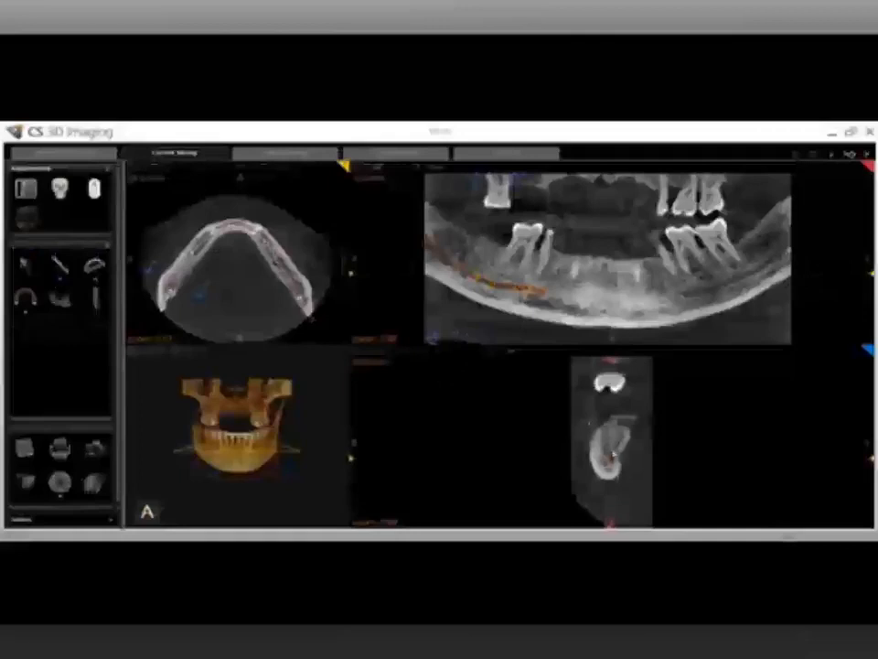
pyautogui.click(612, 456)
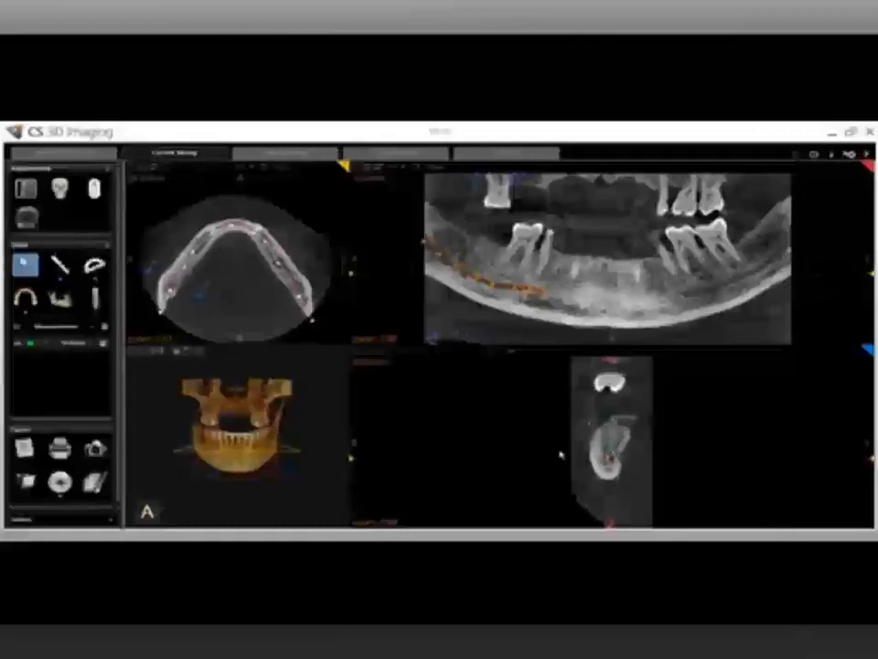
# - Measure the ridge width across the cross-section just below the crest
pyautogui.click(60, 265)
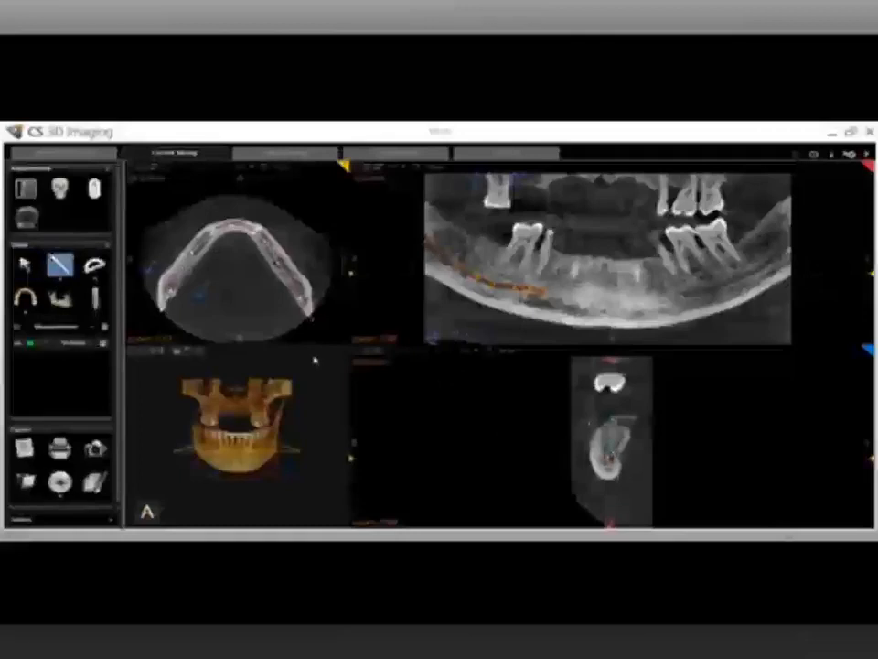
pyautogui.click(600, 430)
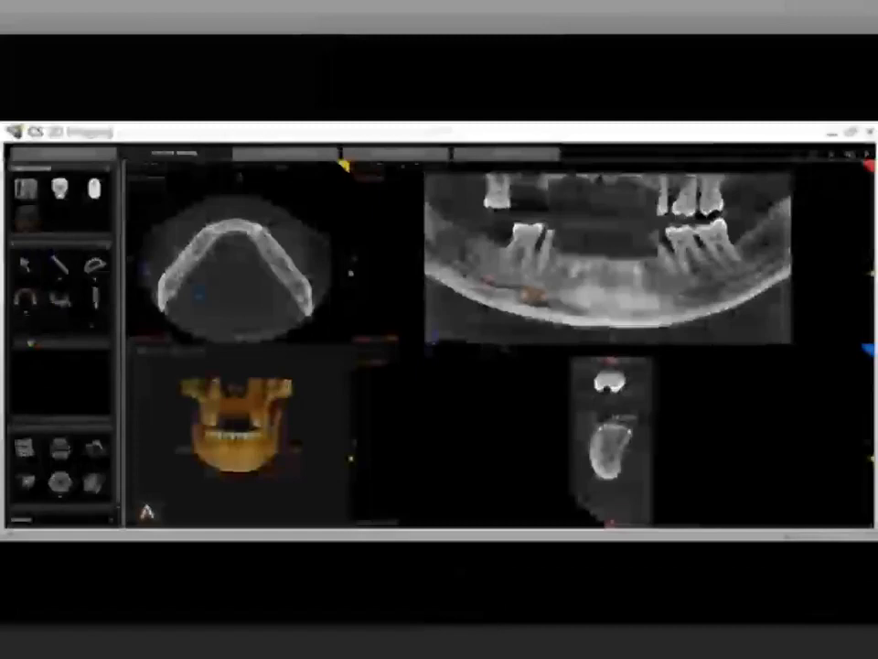
pyautogui.click(629, 431)
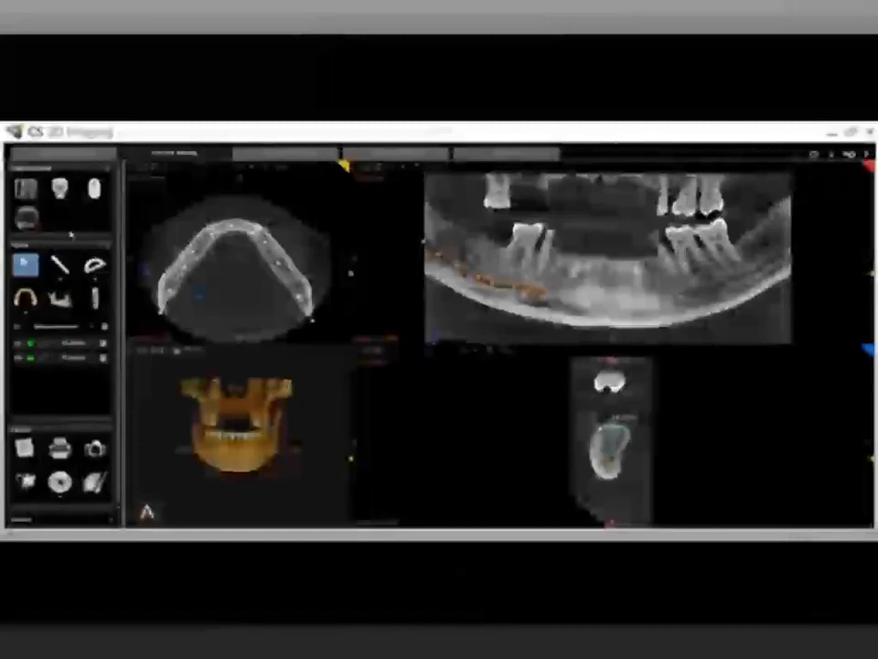
# - Measure a second ridge width farther below the crest and enlarge the cross-section view
pyautogui.click(61, 266)
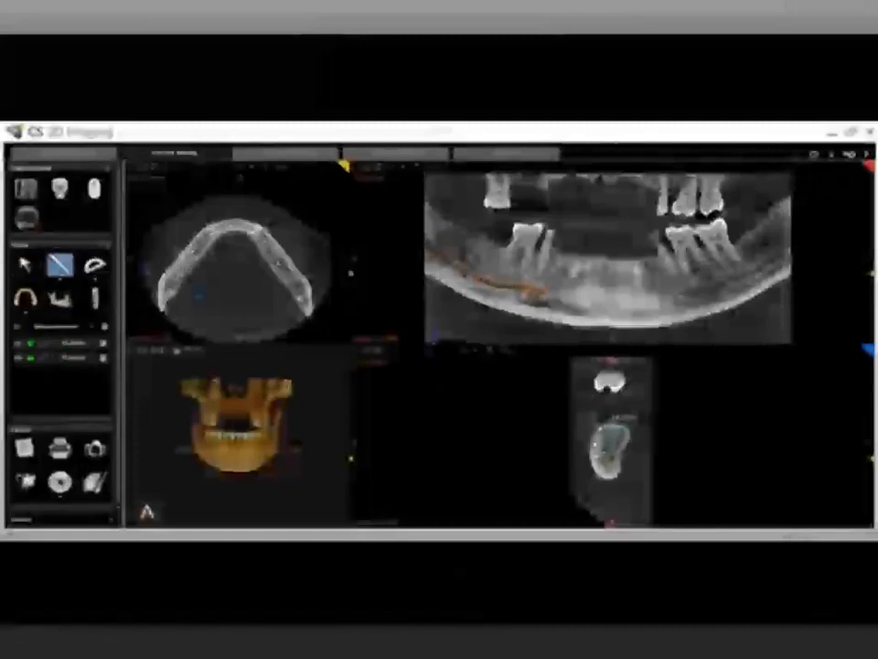
pyautogui.click(629, 441)
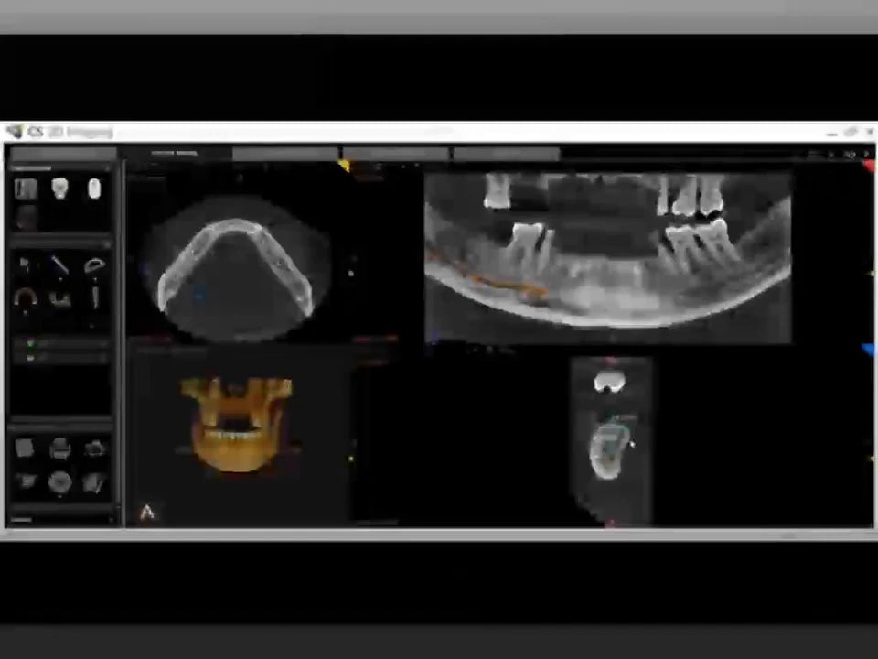
pyautogui.click(631, 442)
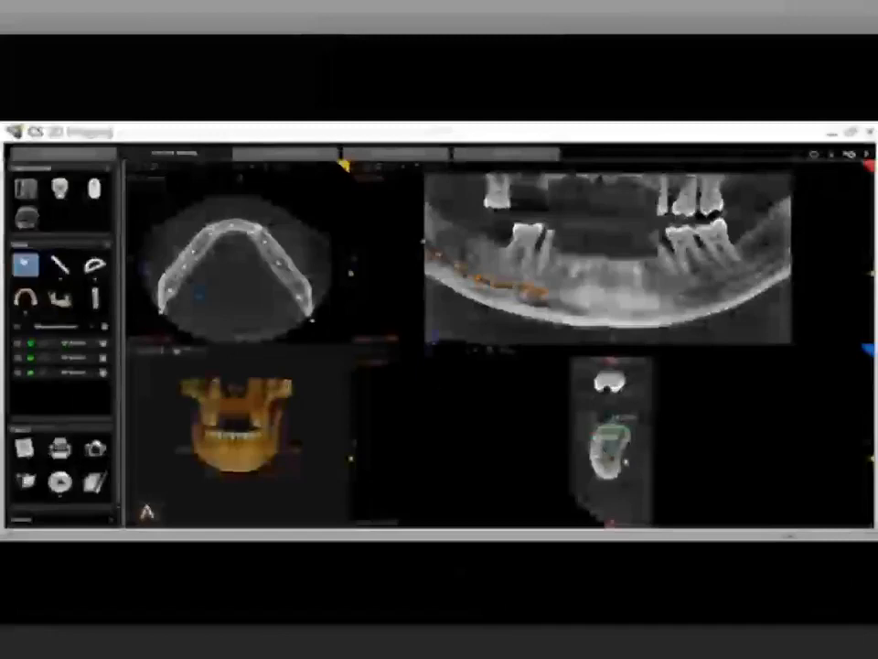
pyautogui.doubleClick(617, 460)
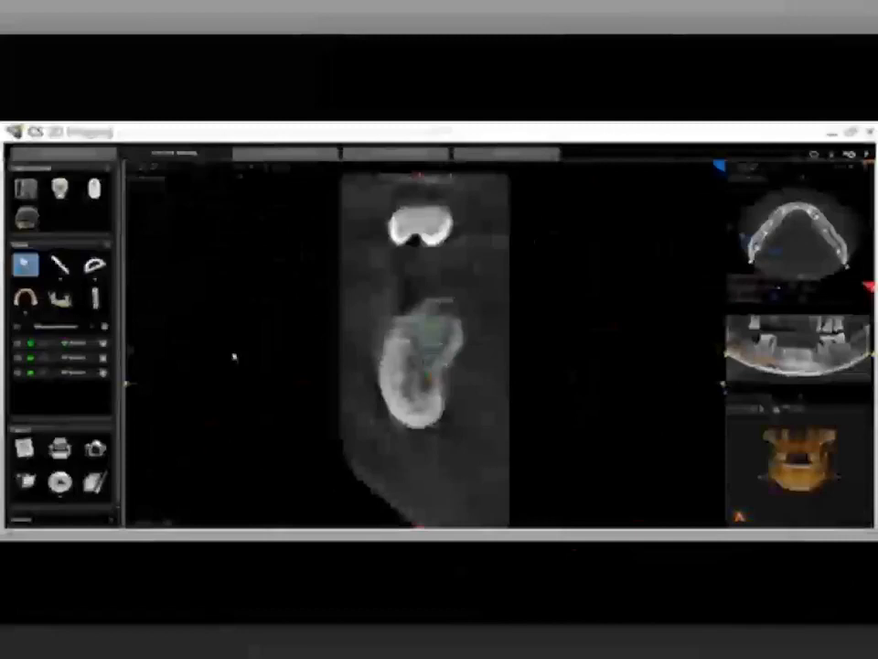
# - Delete the three saved height and width measurements from the cross-section
pyautogui.click(108, 357)
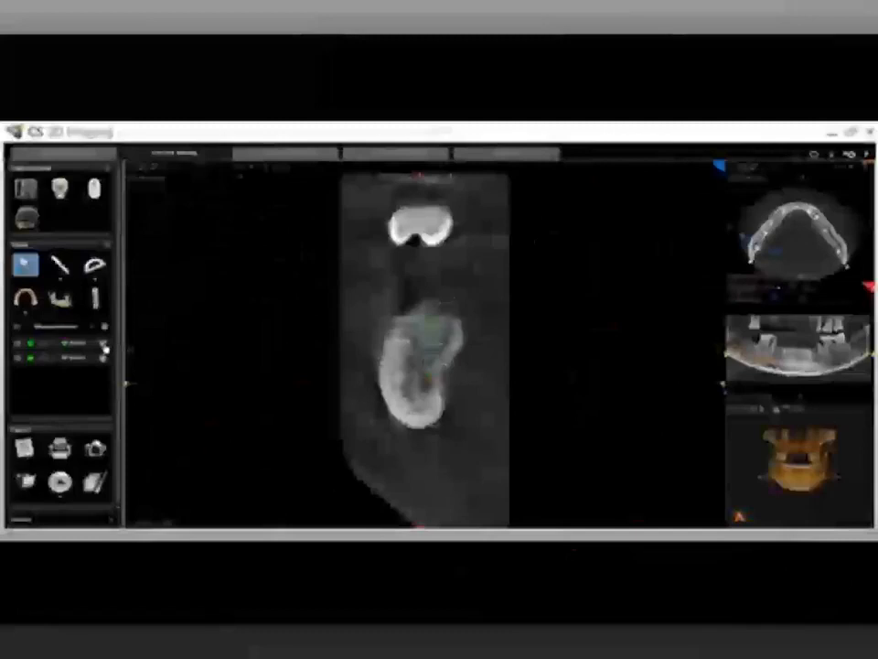
pyautogui.click(108, 357)
pyautogui.click(105, 346)
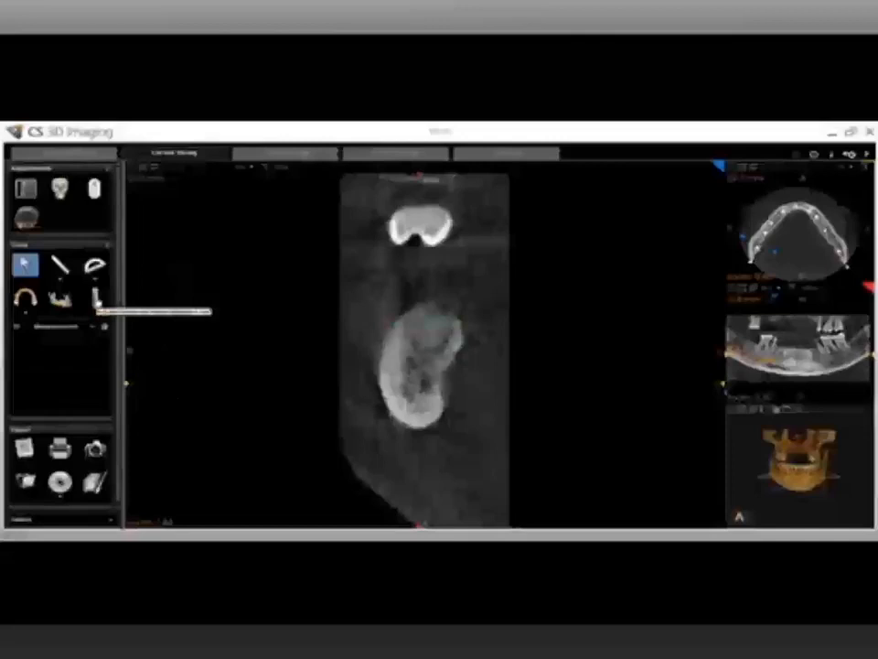
# - Insert a flared-collar implant from the implant library and shift it on the cross-section to sit in the ridge above the nerve canal
pyautogui.click(96, 295)
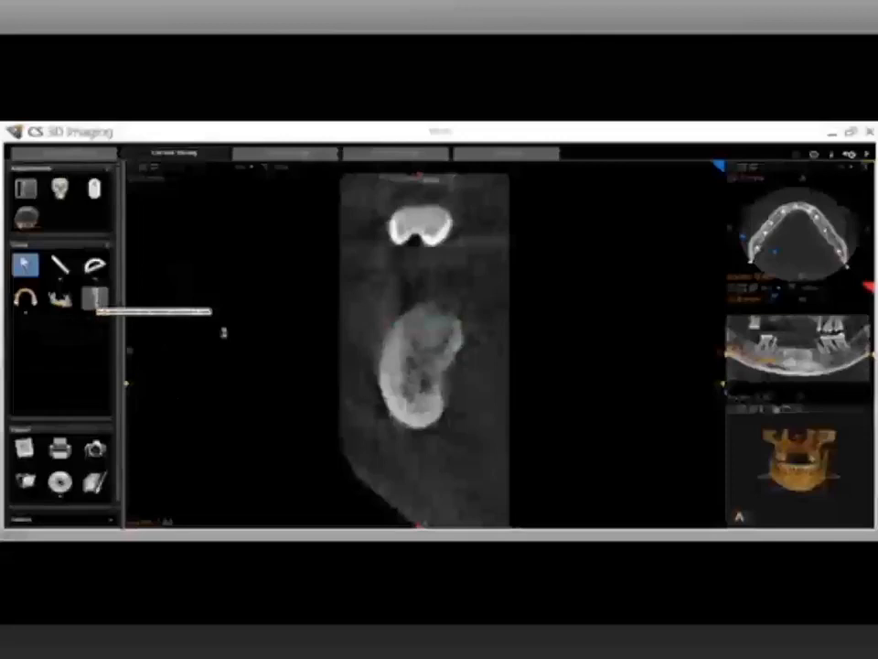
pyautogui.click(224, 332)
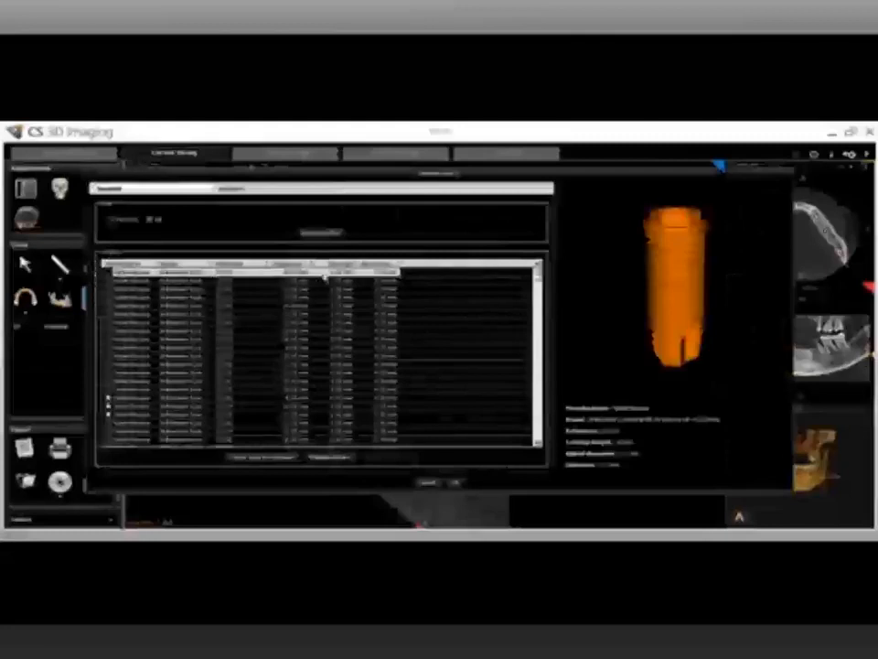
pyautogui.moveTo(538, 278); pyautogui.dragTo(538, 389)
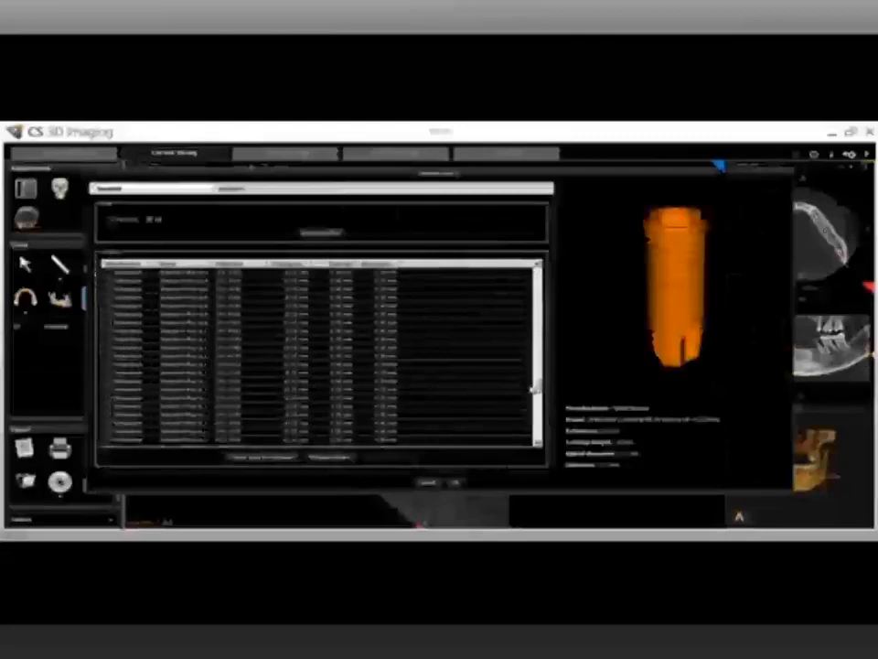
pyautogui.click(197, 323)
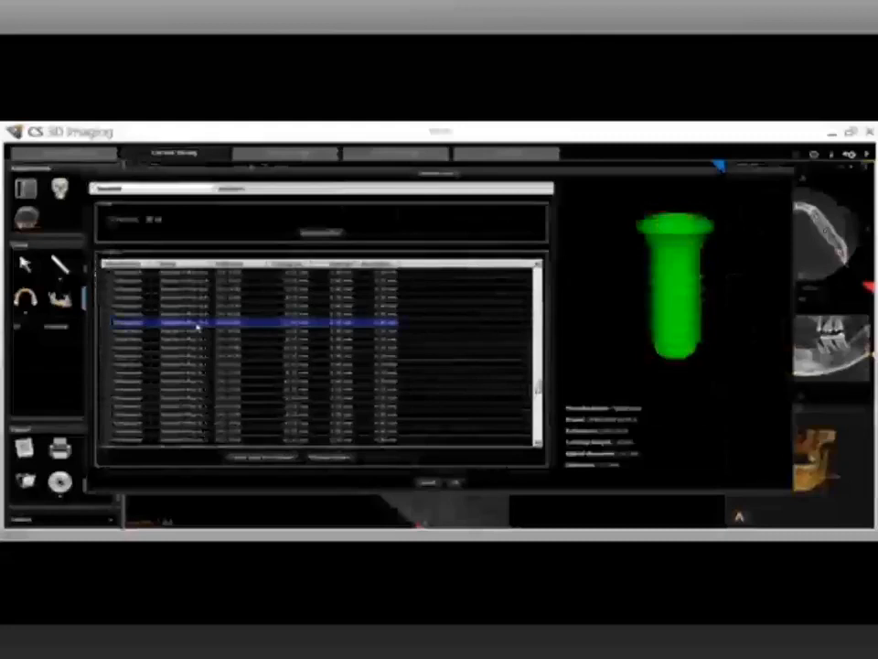
pyautogui.click(456, 482)
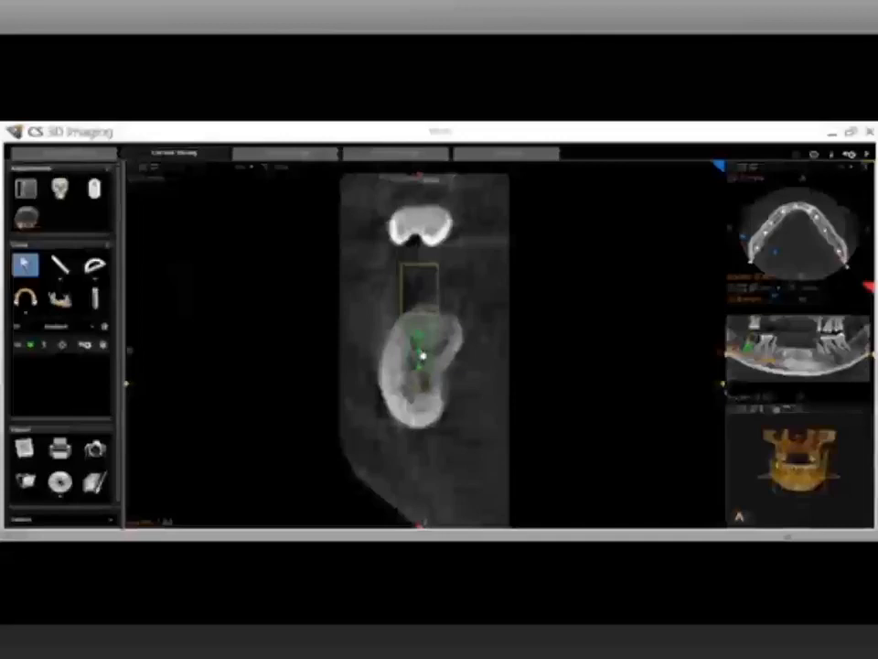
pyautogui.moveTo(422, 355); pyautogui.dragTo(429, 345)
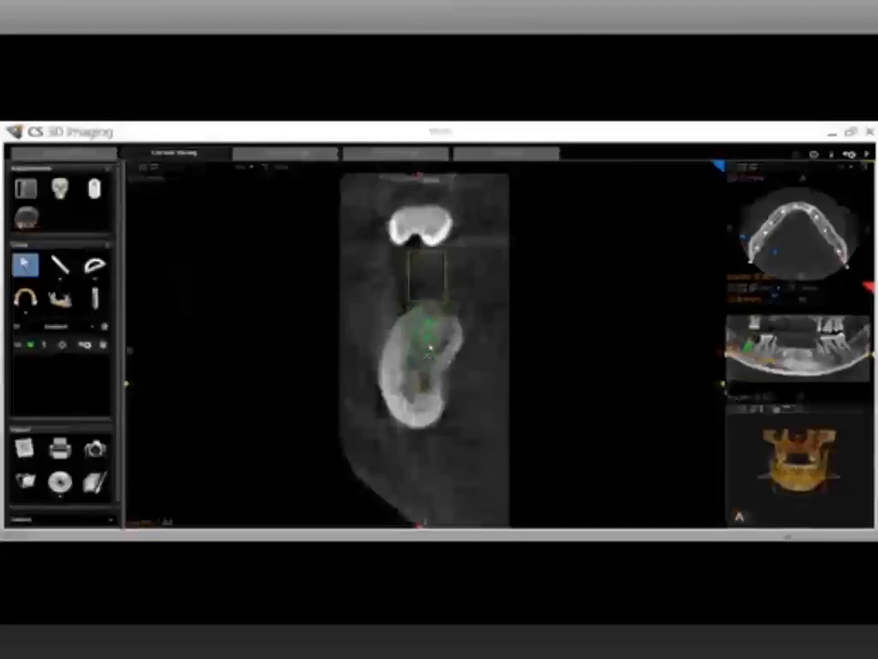
pyautogui.moveTo(427, 325); pyautogui.dragTo(429, 323)
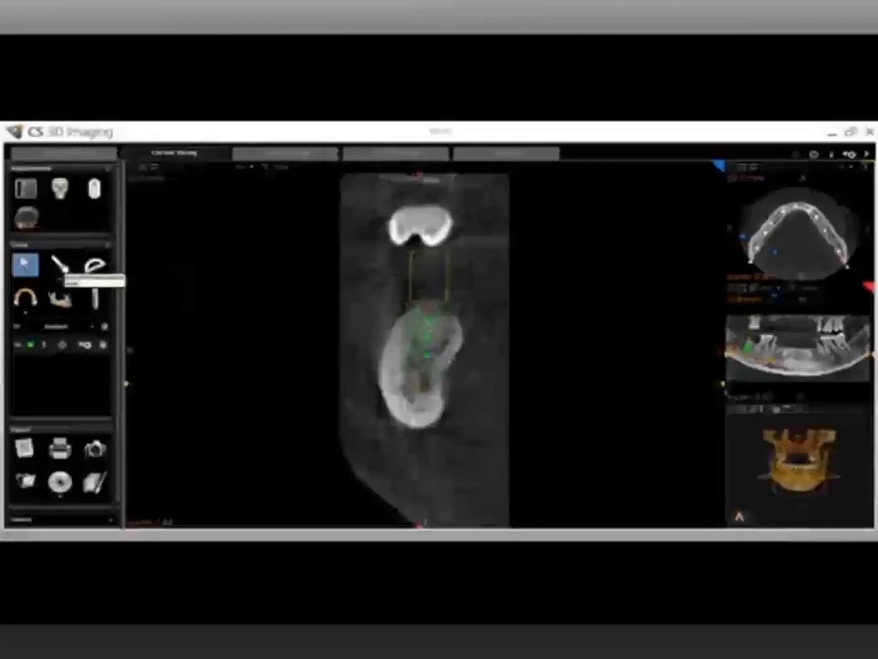
# - Measure the clearance between the implant tip and the nerve canal, and restore the multi-view layout
pyautogui.click(61, 265)
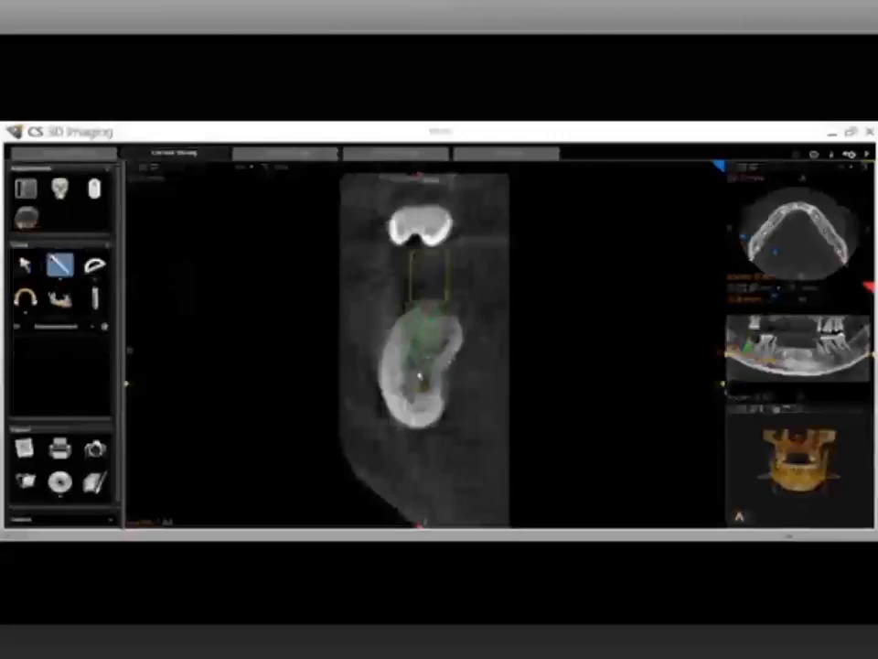
pyautogui.click(419, 376)
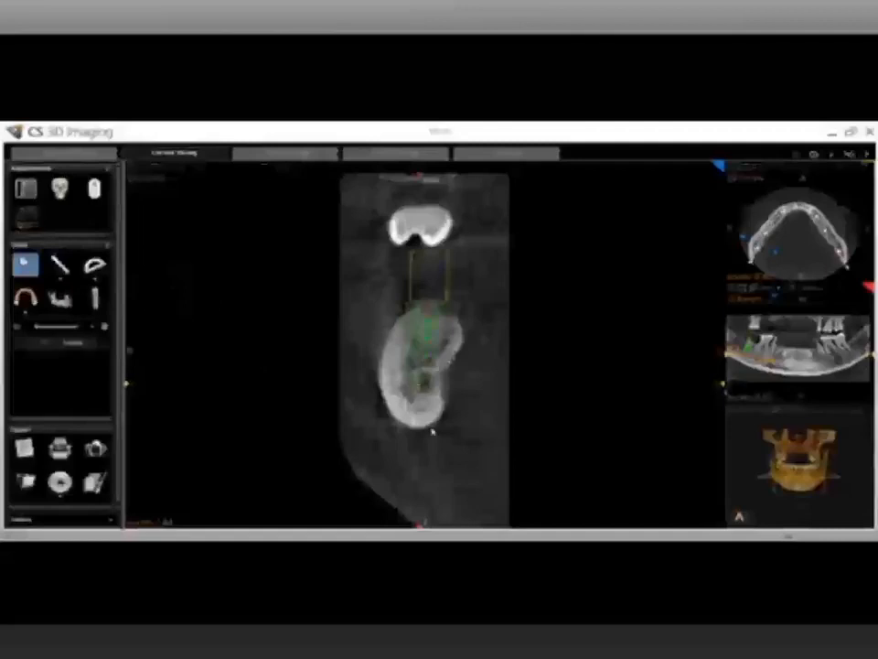
pyautogui.click(143, 169)
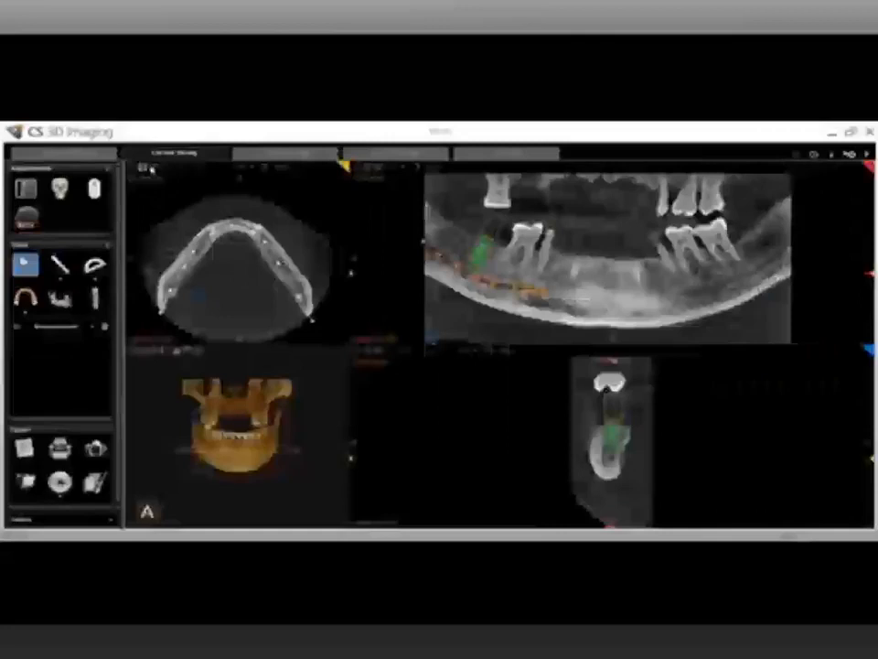
# - Examine the implant's position through the enlarged axial slices from the nerve canal up to the crowns, and restore the multi-view layout
pyautogui.click(143, 170)
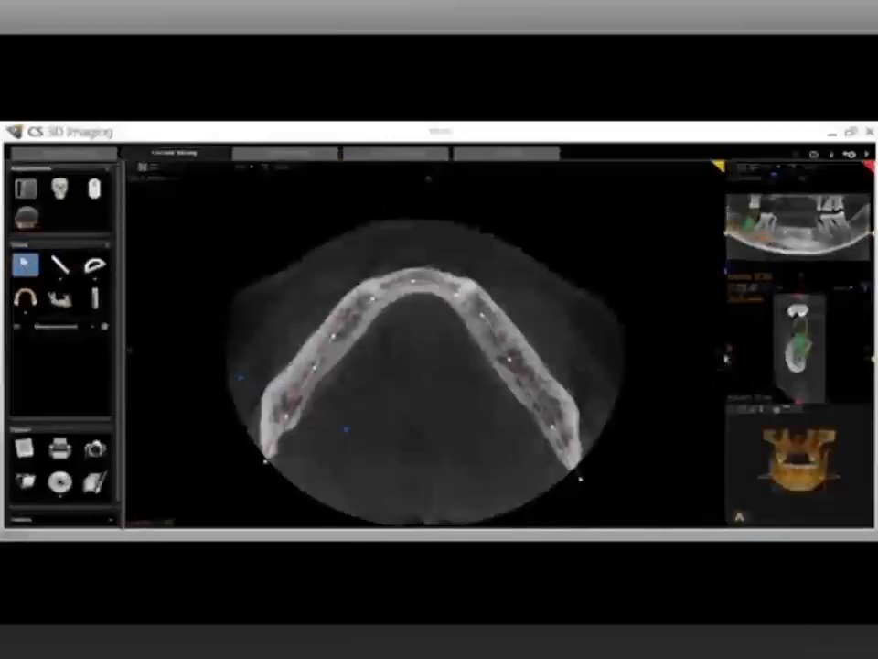
pyautogui.scroll(-8, 425, 347)
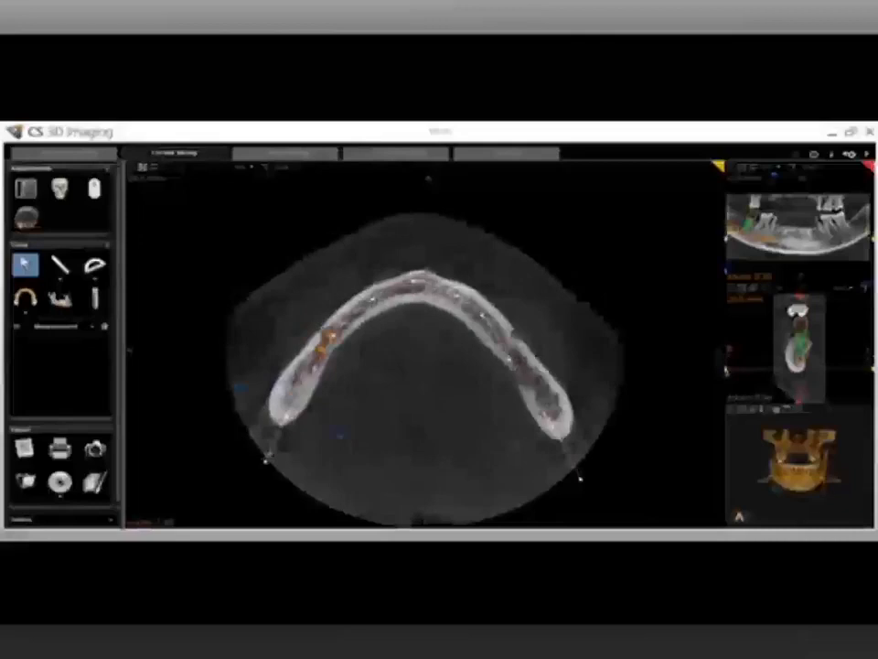
pyautogui.scroll(-3, 424, 348)
pyautogui.scroll(10, 424, 347)
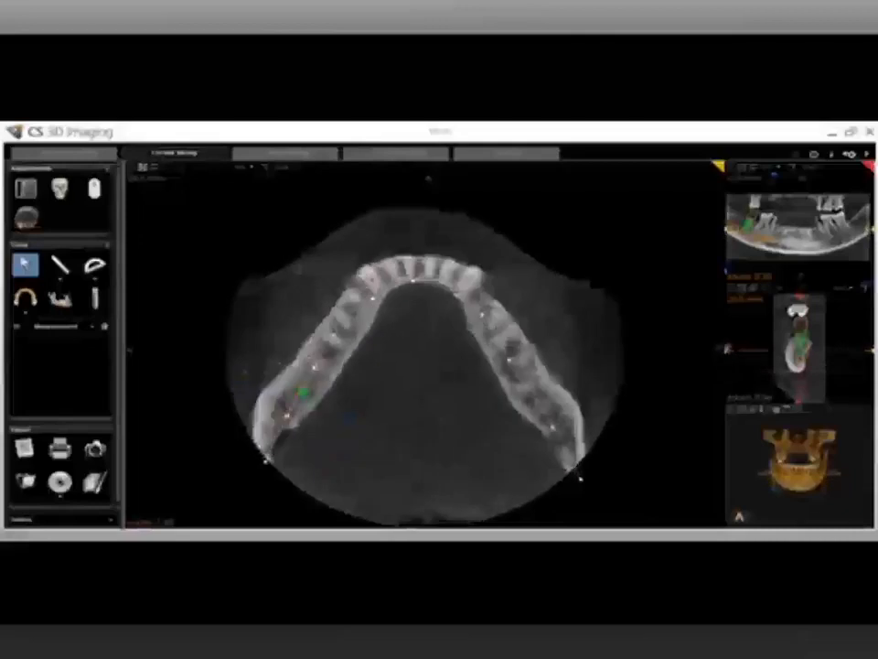
pyautogui.scroll(8, 424, 348)
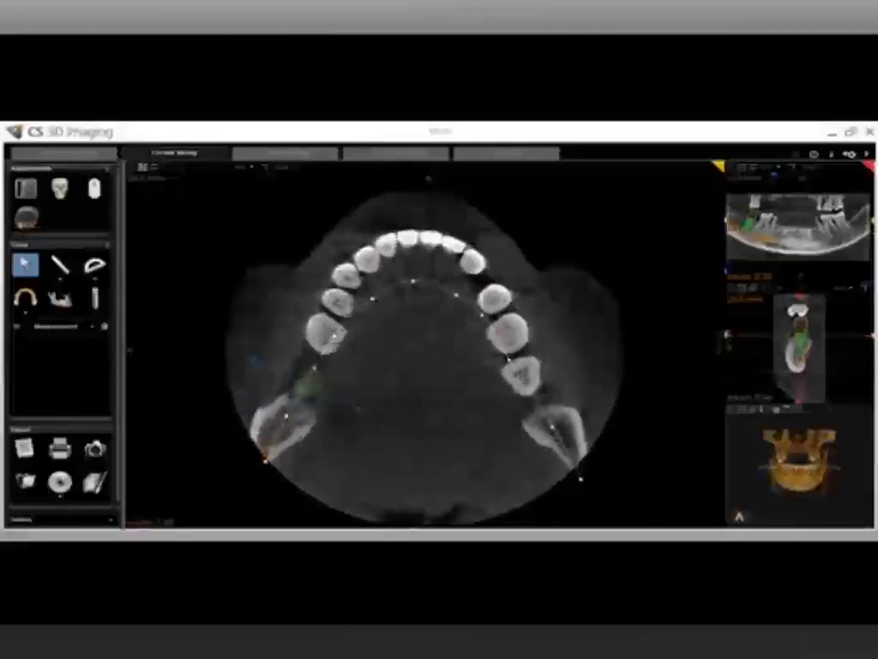
pyautogui.moveTo(728, 340); pyautogui.dragTo(161, 310)
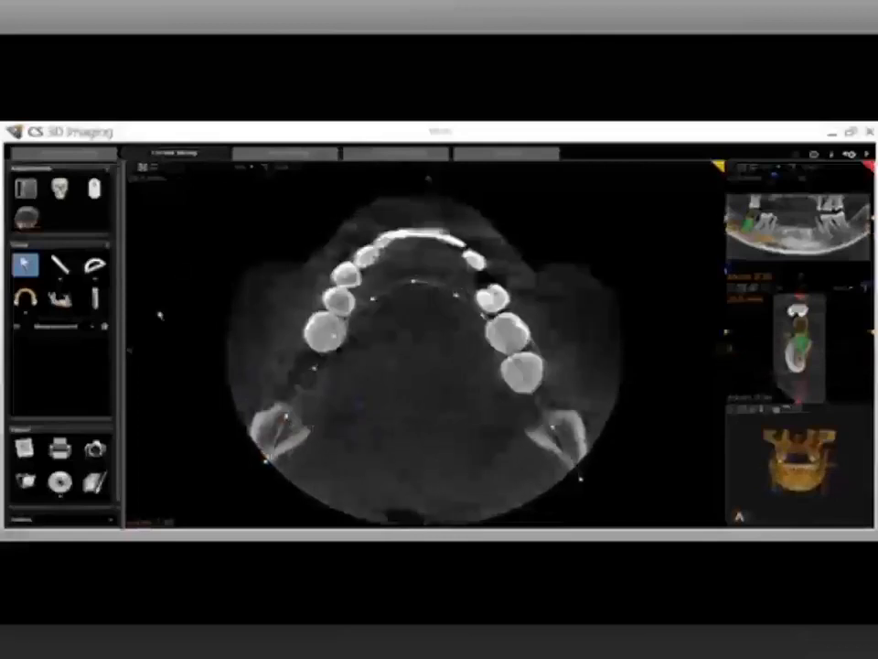
pyautogui.click(143, 168)
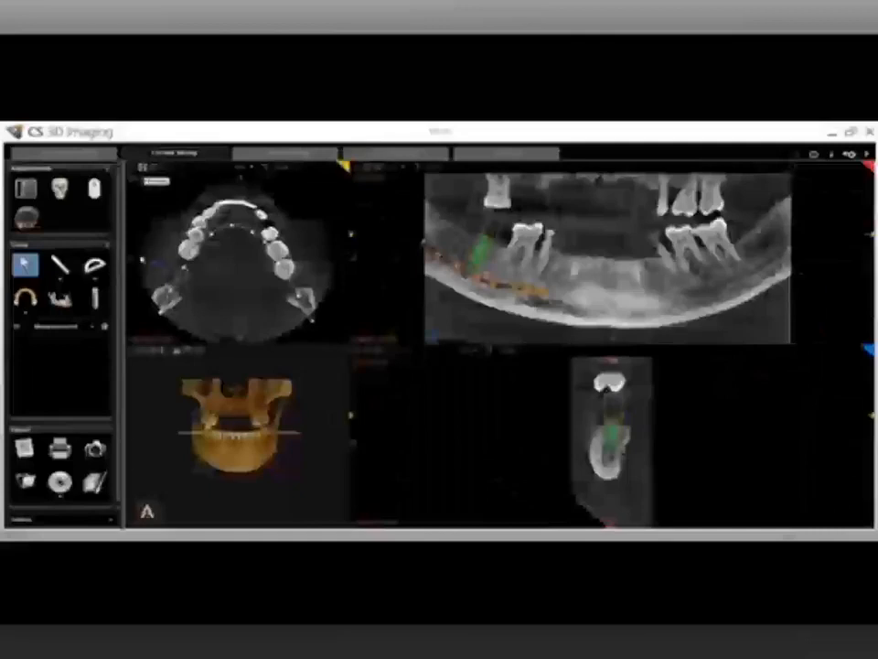
# - Enlarge the 3D rendering, rotate it to the right anterior side, and make the bone more transparent to expose the implant and nerve
pyautogui.click(143, 355)
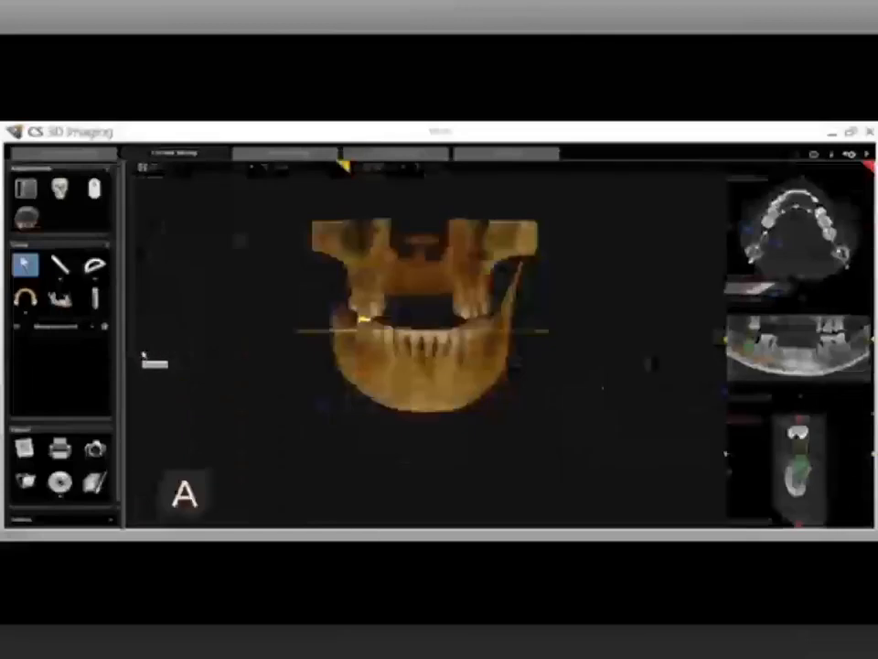
pyautogui.scroll(2, 422, 433)
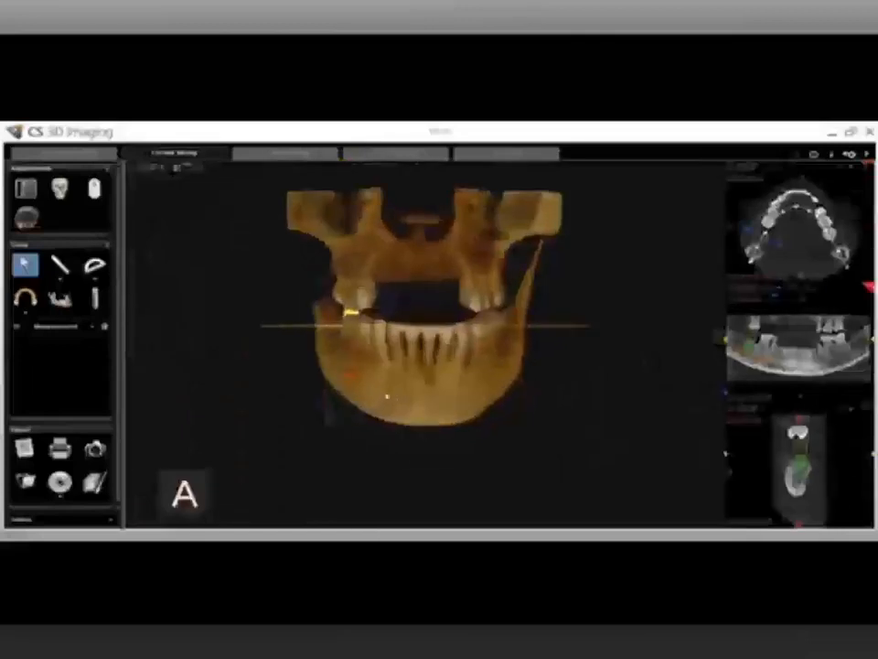
pyautogui.moveTo(395, 396); pyautogui.dragTo(543, 400)
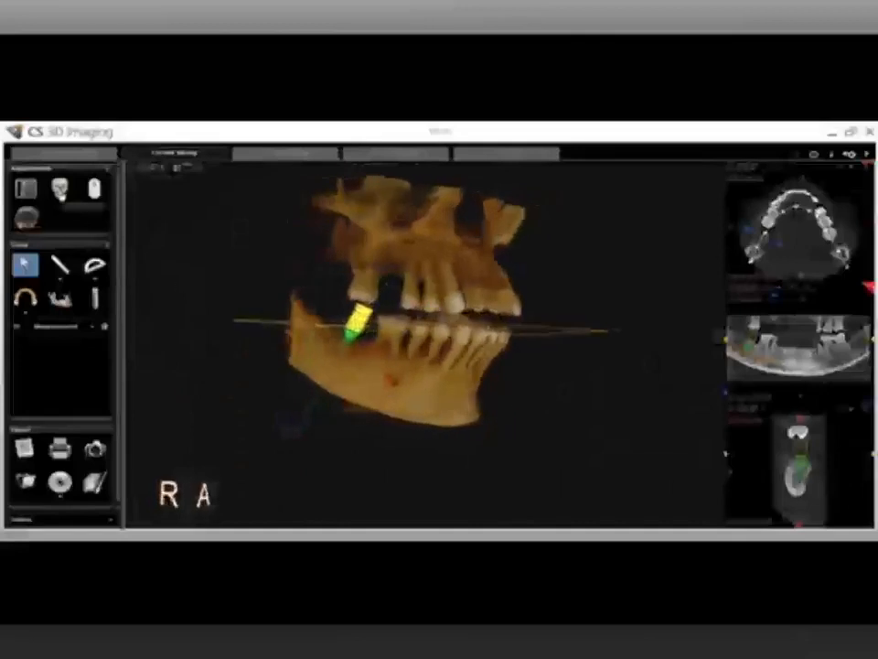
pyautogui.click(59, 188)
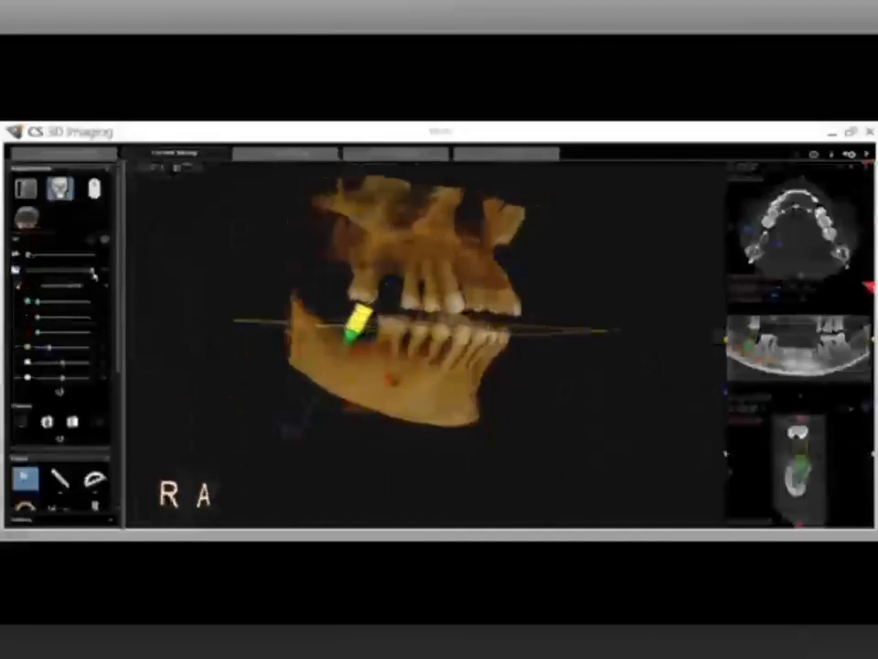
pyautogui.moveTo(93, 271)
pyautogui.mouseDown()
pyautogui.moveTo(57, 273)
pyautogui.moveTo(76, 275)
pyautogui.mouseUp()
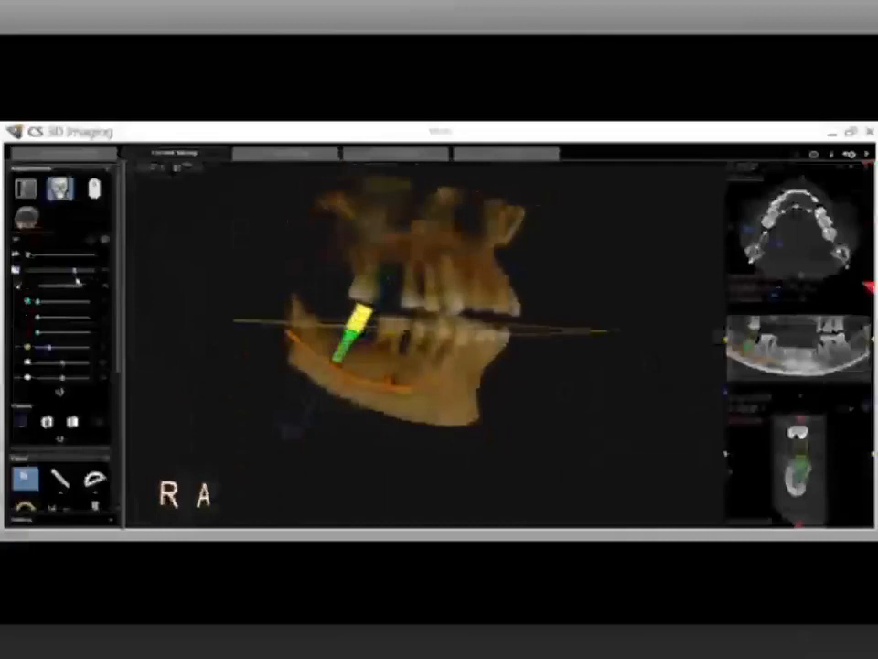